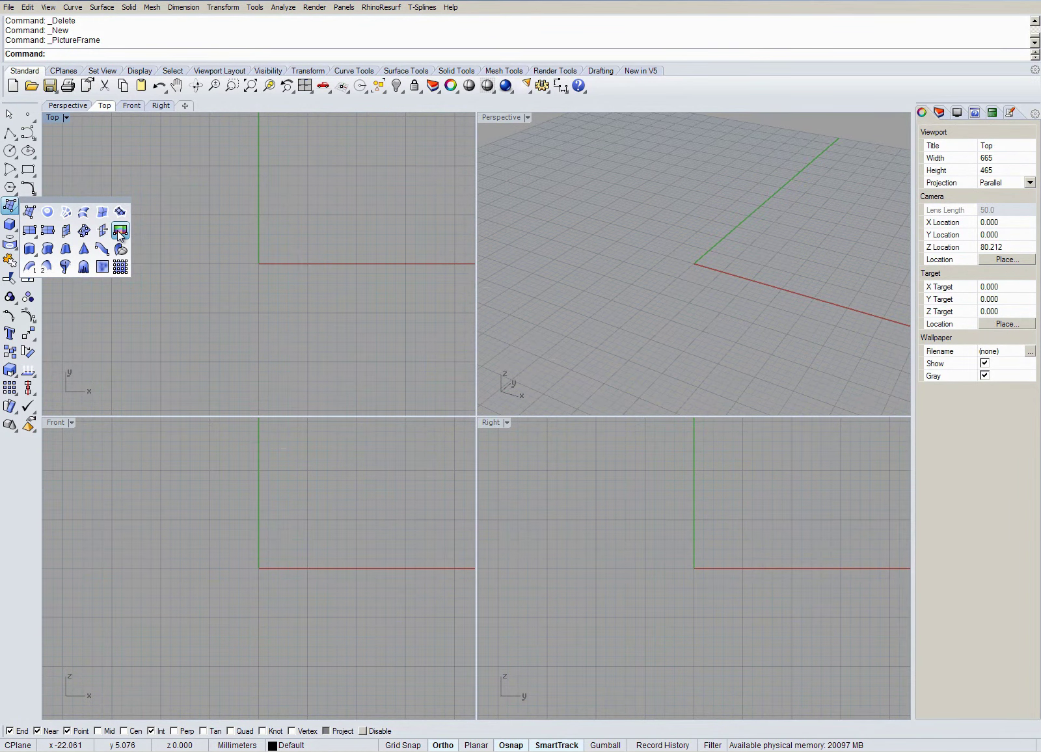
Start a picture frame from the Korpus_bok bitmap with its first corner at the origin (0)
left_click(118, 231)
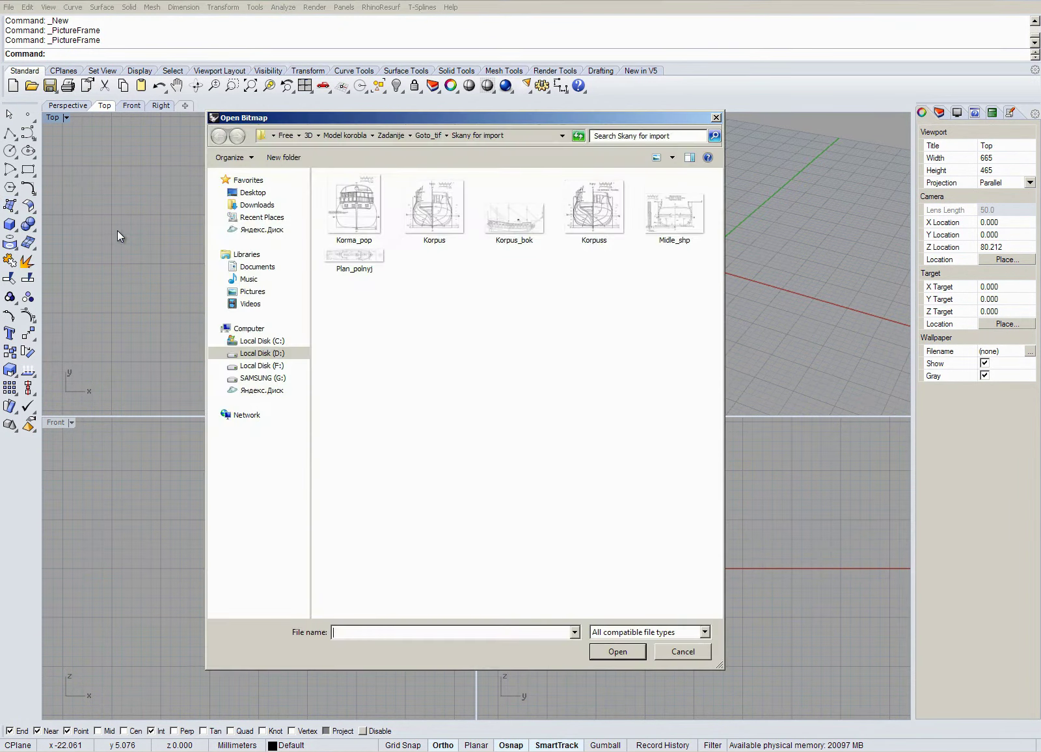
left_click(518, 219)
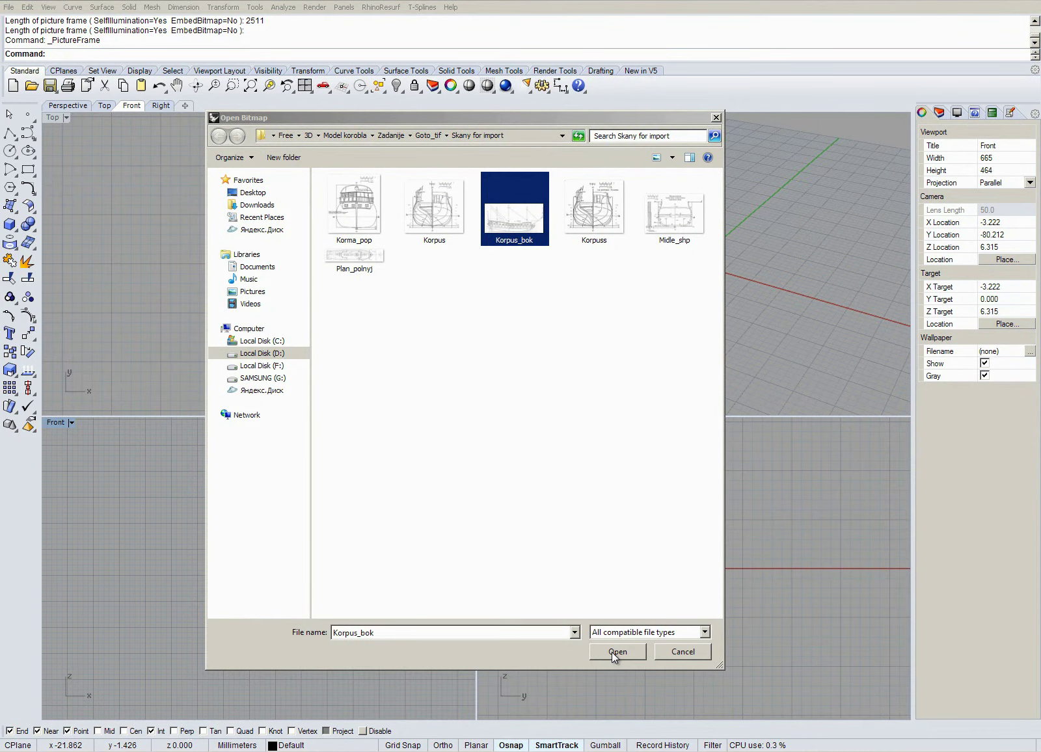
left_click(611, 652)
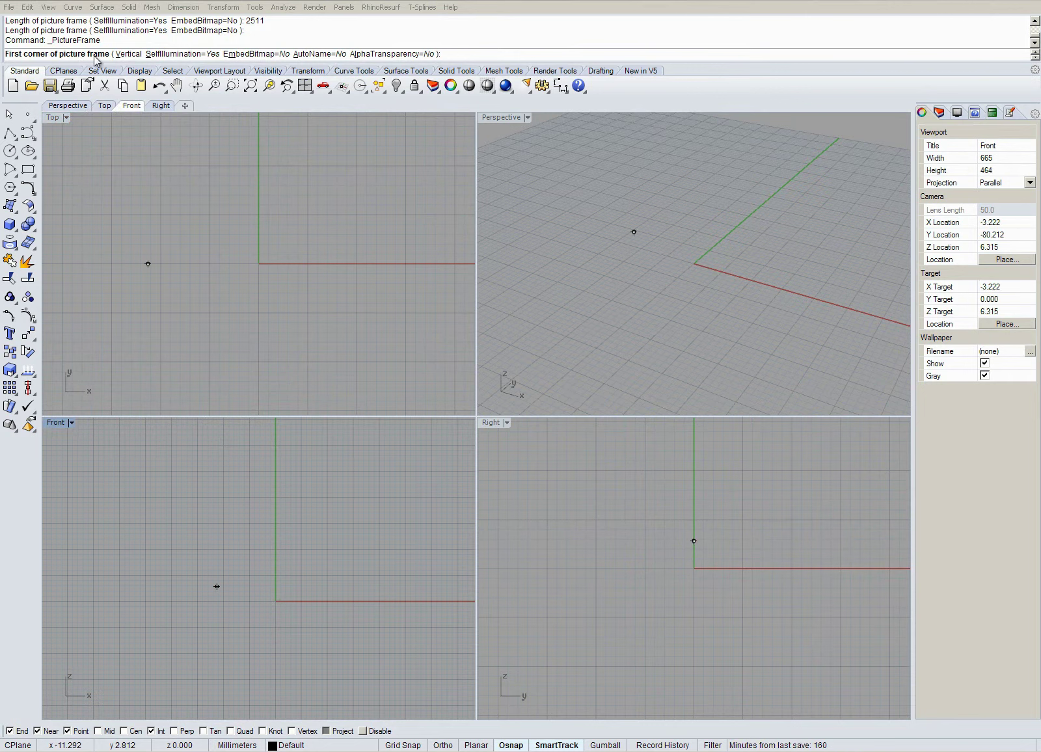
type("0")
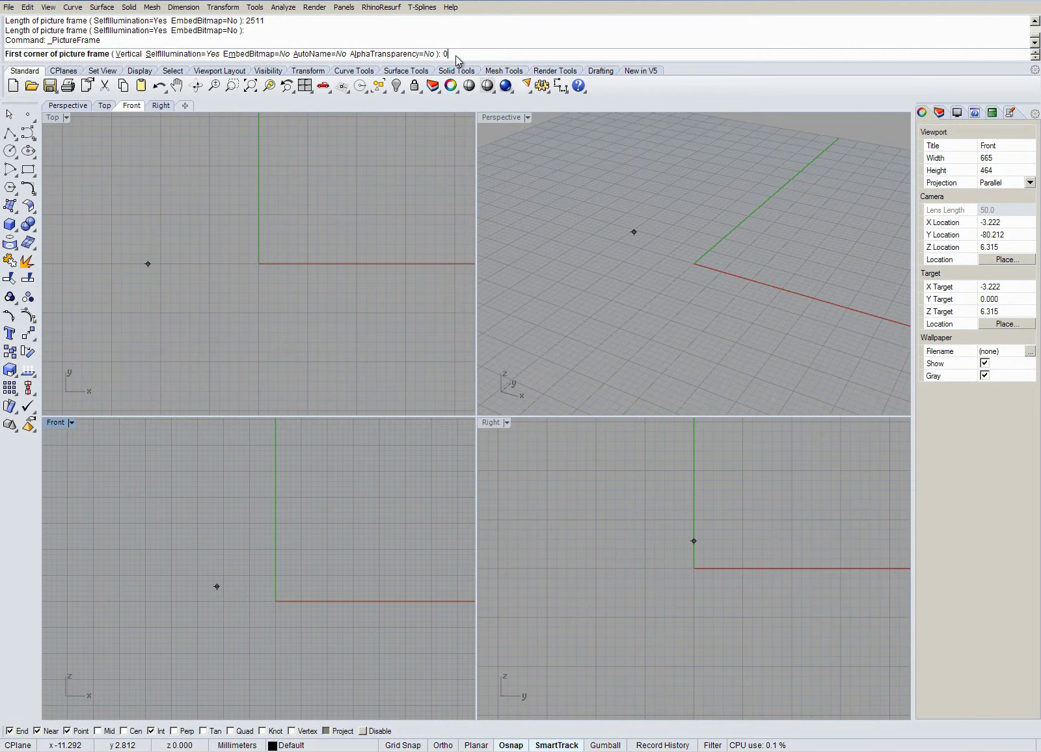
key("Return")
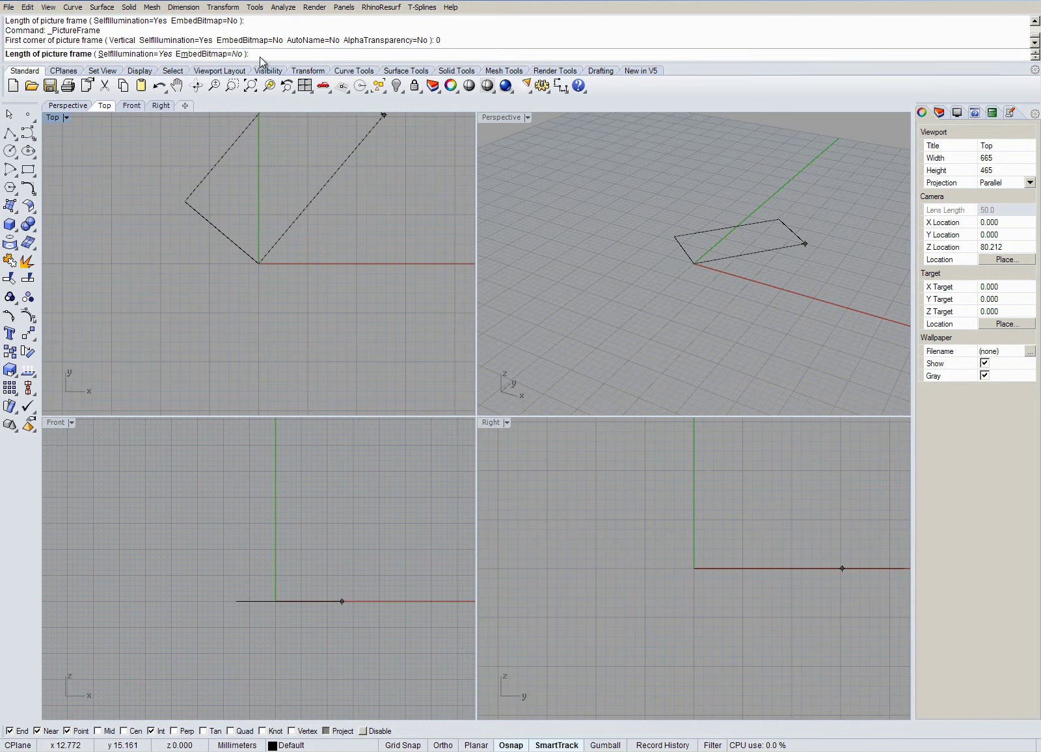
Set the Korpus_bok frame length to 2511 and place it upright along the X axis in the Front viewport
type("2511")
key("Return")
scroll(335, 246, "down", 4)
scroll(334, 248, "down", 4)
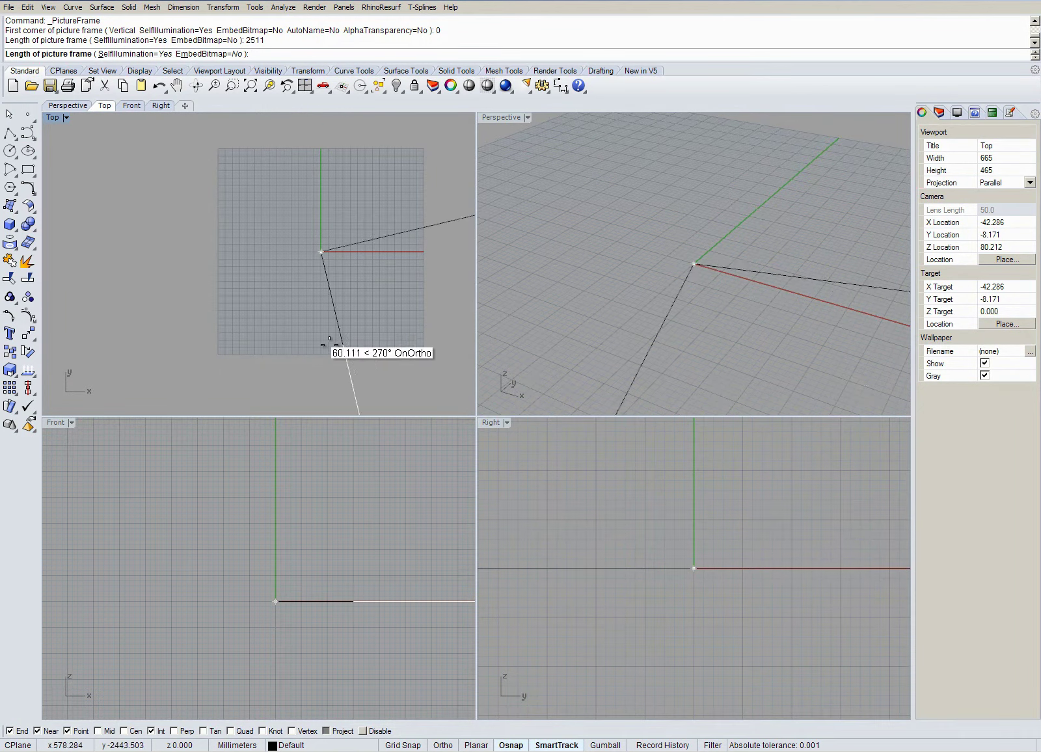
right_click_drag(409, 263, 107, 281)
scroll(107, 281, "down", 5)
scroll(366, 301, "down", 1)
right_click_drag(299, 280, 364, 351)
scroll(365, 351, "down", 13)
scroll(364, 352, "down", 5)
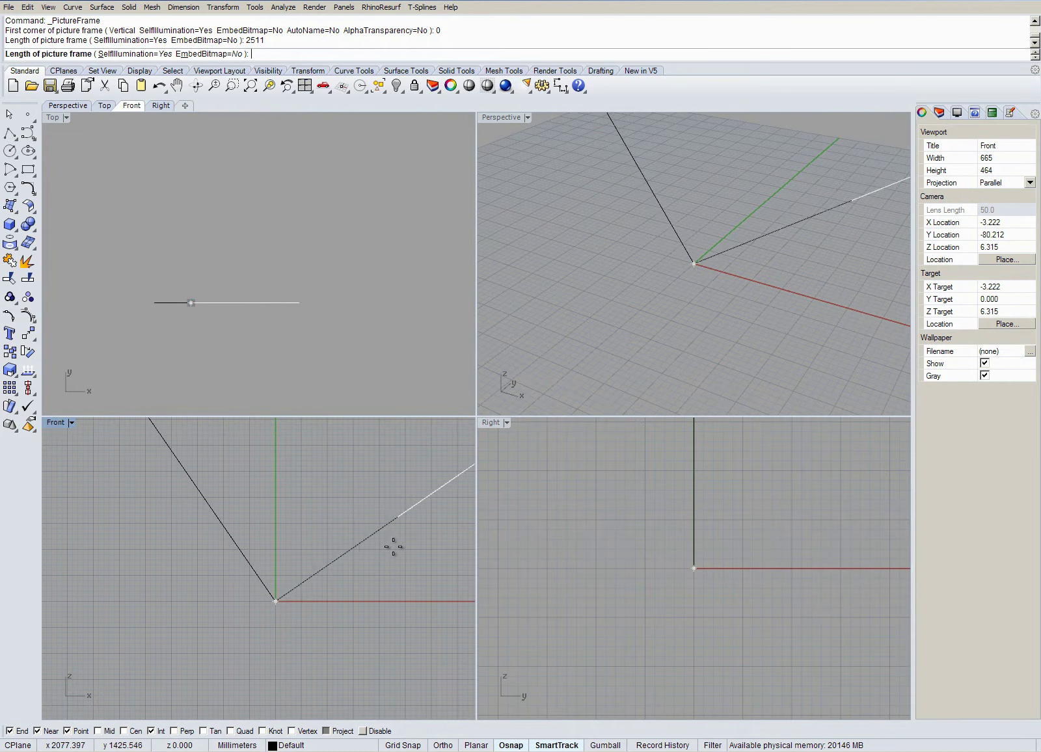
scroll(395, 600, "down", 4)
scroll(393, 601, "down", 10)
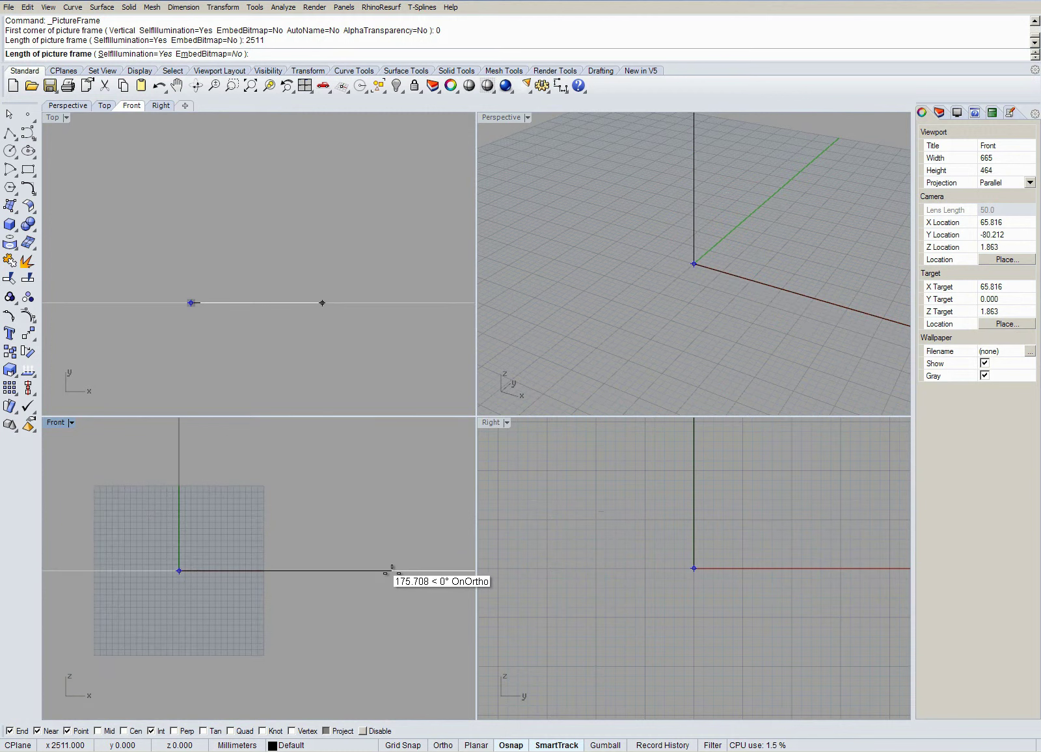
scroll(390, 569, "down", 20)
scroll(319, 540, "up", 12)
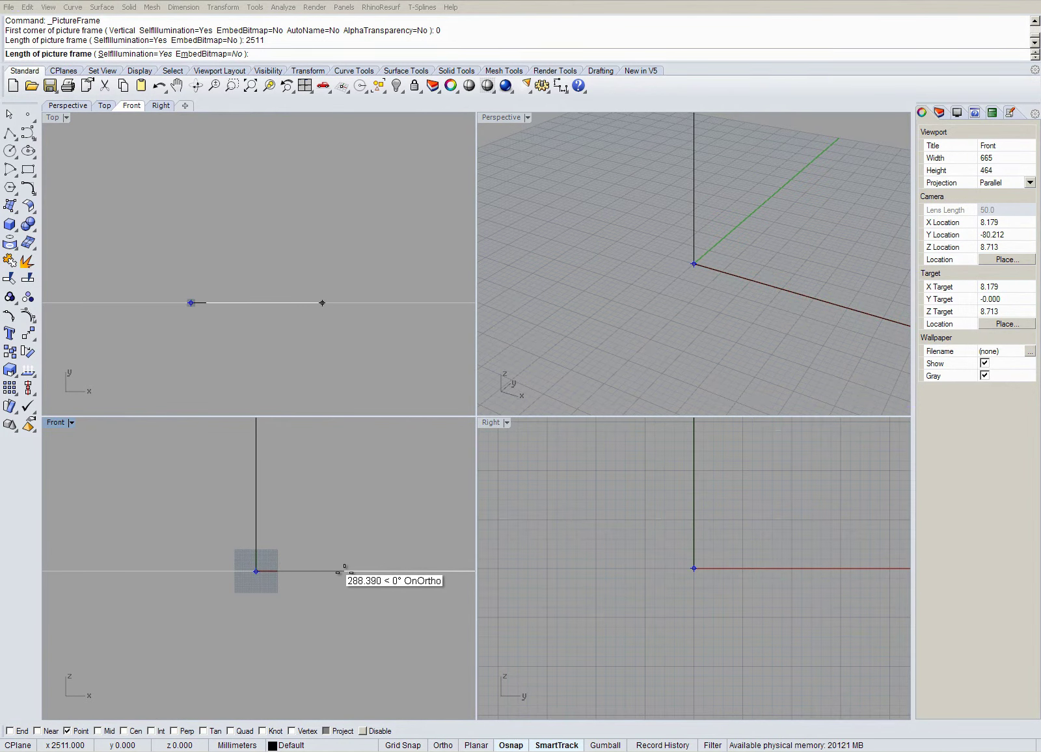
scroll(337, 569, "down", 10)
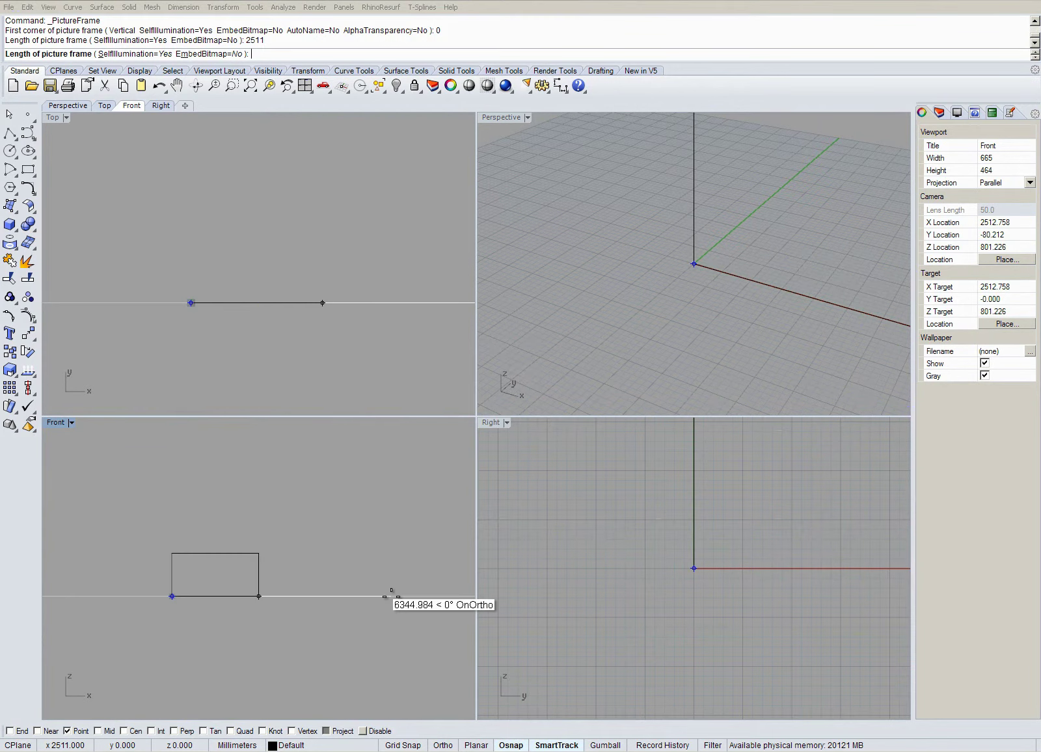
scroll(392, 591, "up", 4)
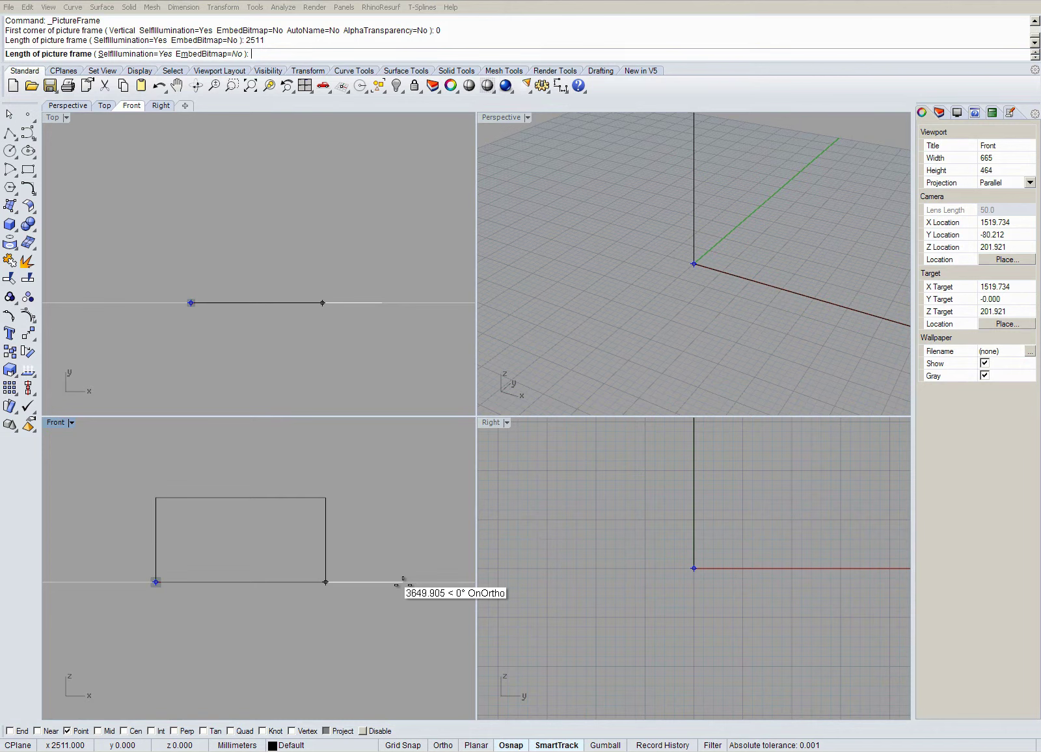
left_click(403, 581)
Start another picture frame in the Top viewport, select the Plan_polnyj bitmap and show the file details pane
left_click(277, 304)
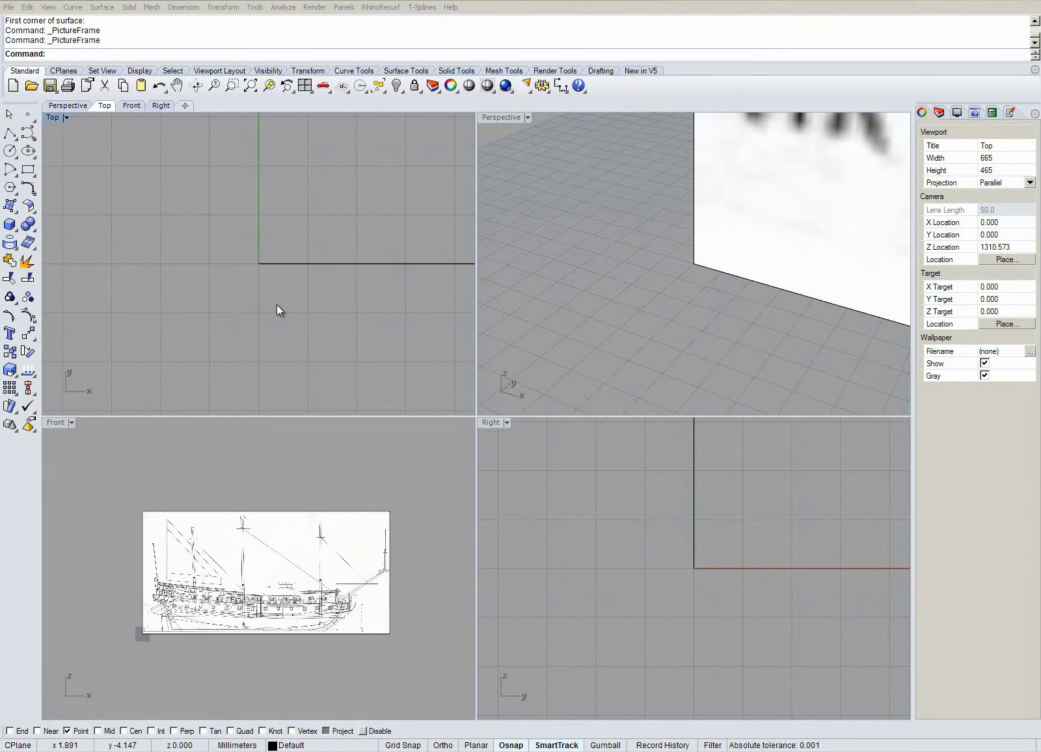
left_click(10, 206)
left_click(119, 230)
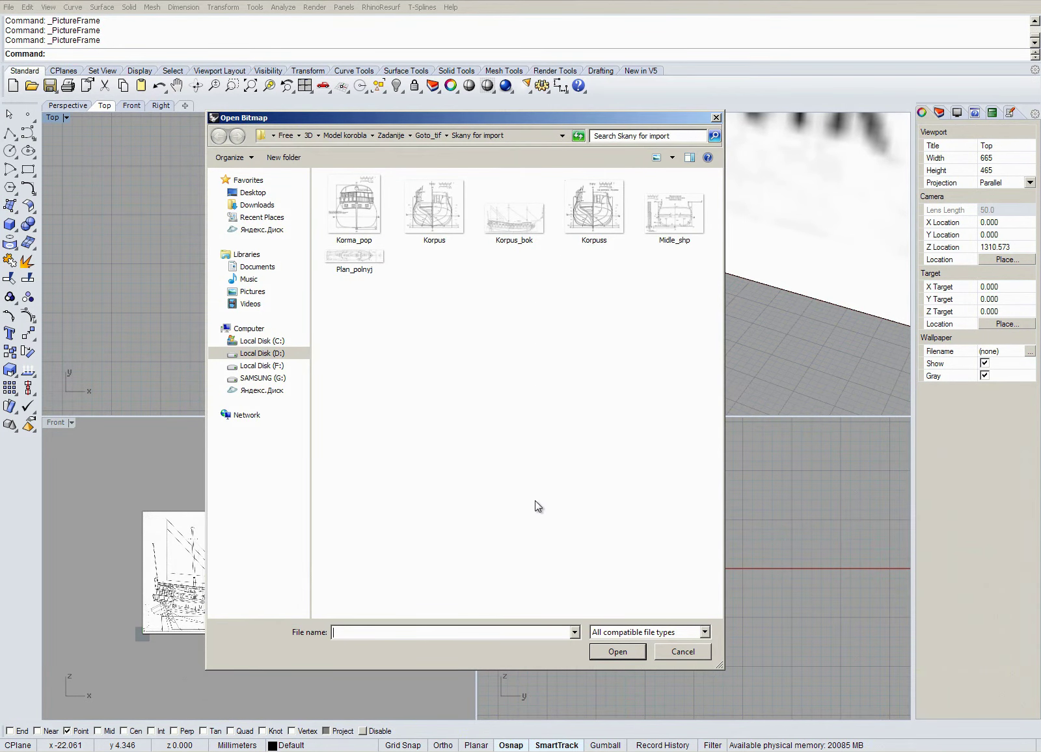
left_click(363, 259)
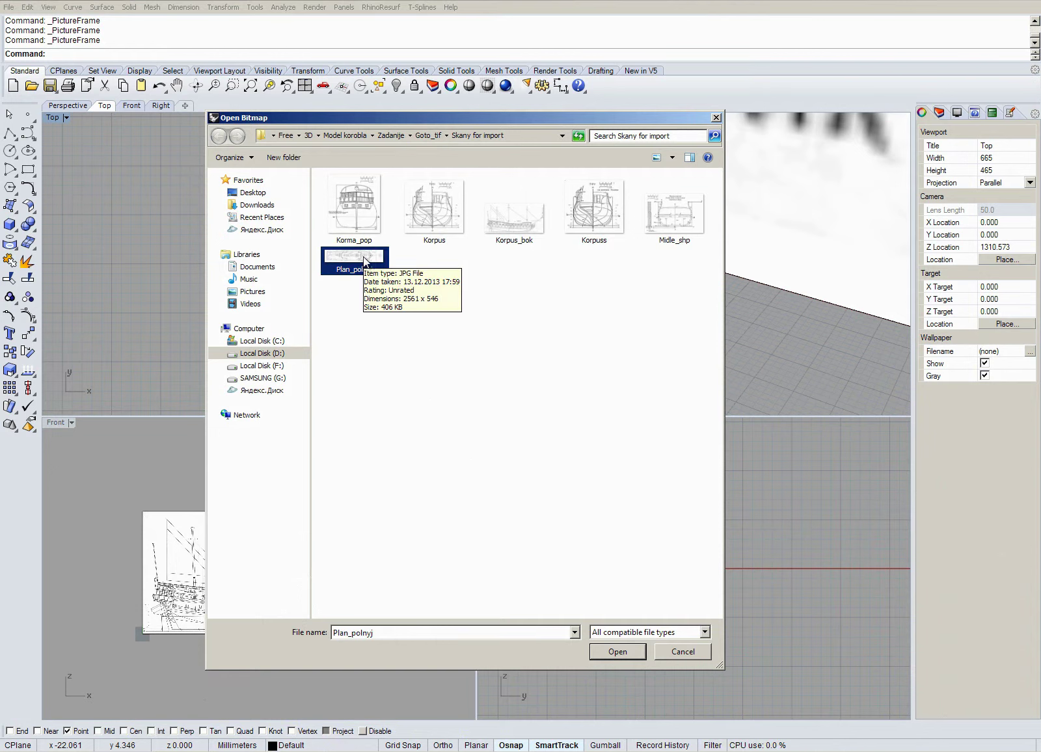
left_click(251, 159)
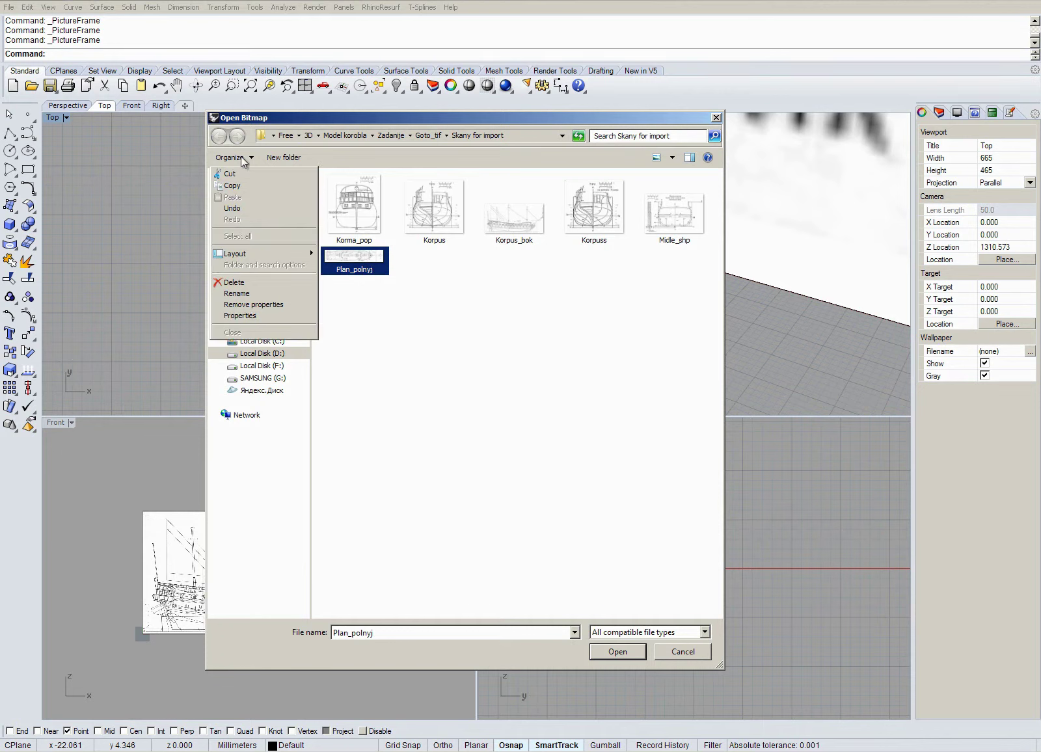
mouse_move(291, 256)
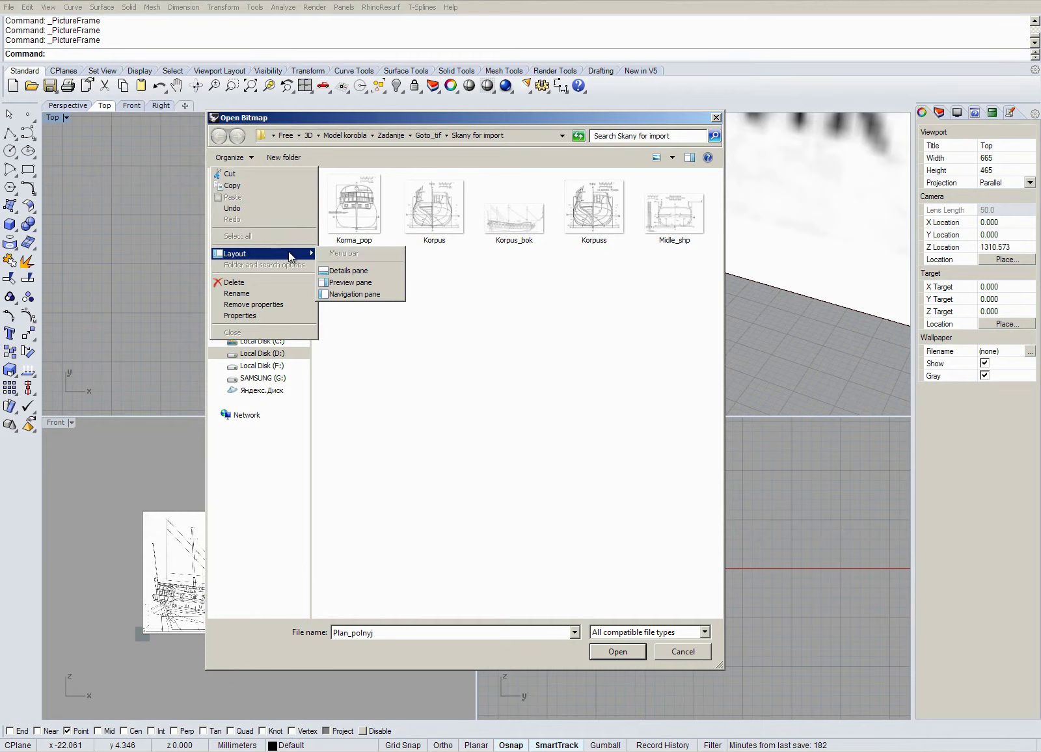
left_click(380, 271)
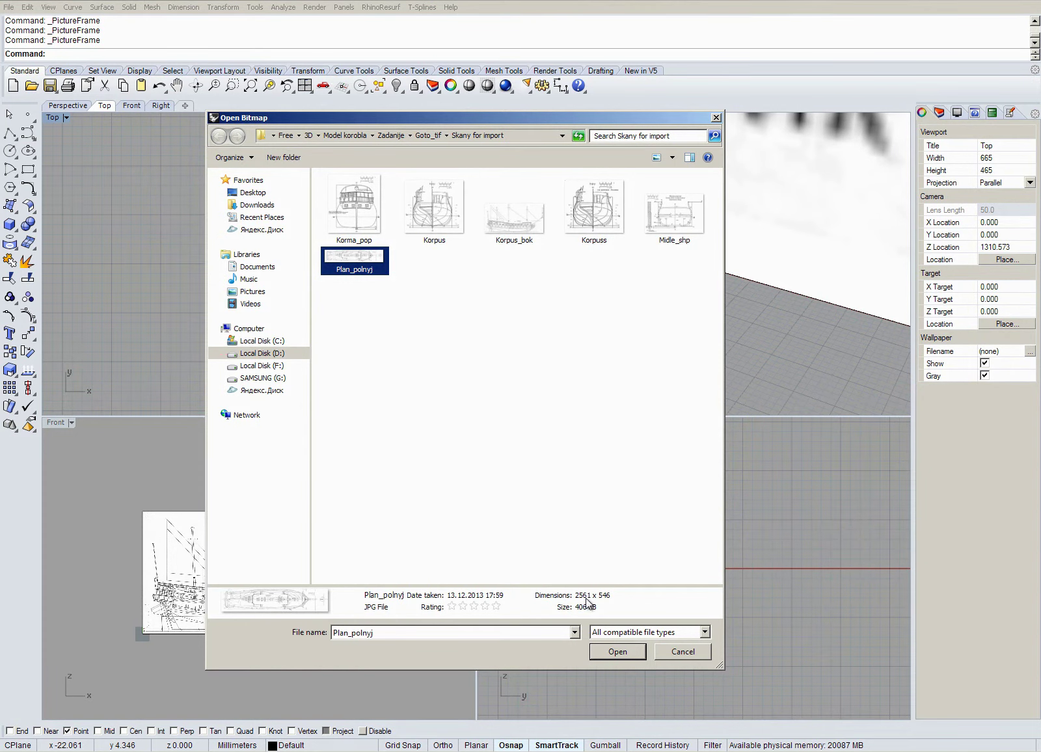
Place the Plan_polnyj frame from the origin with length 2561 along the X axis in the Top viewport, using Ortho
left_click(617, 652)
type("0")
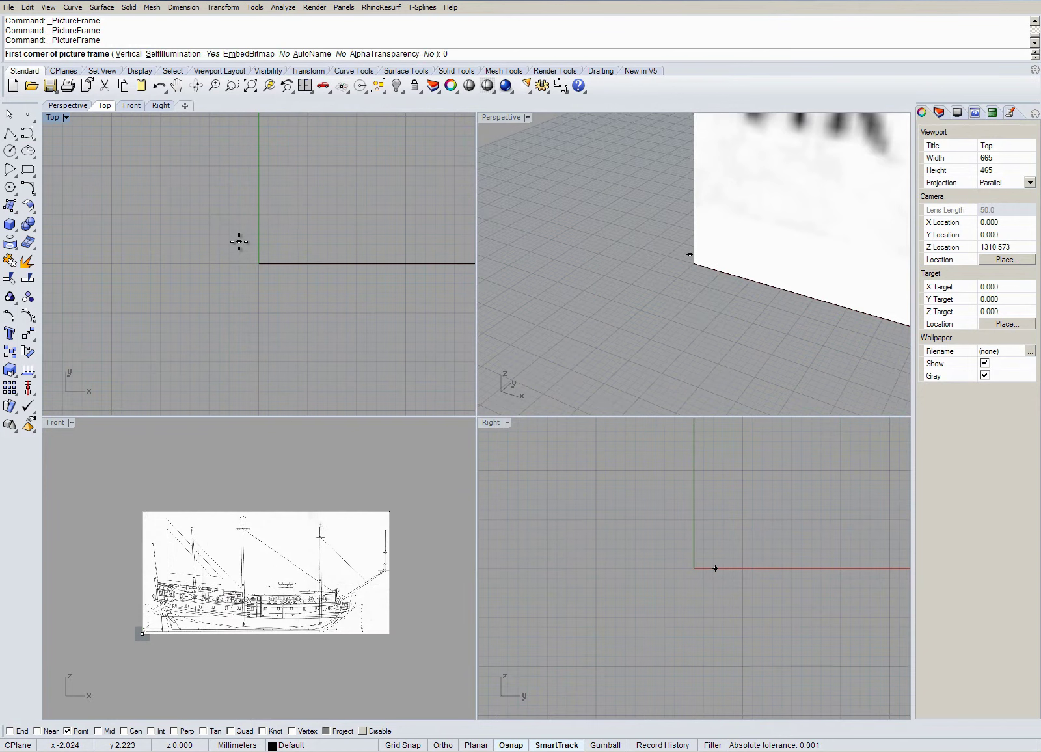
key("Return")
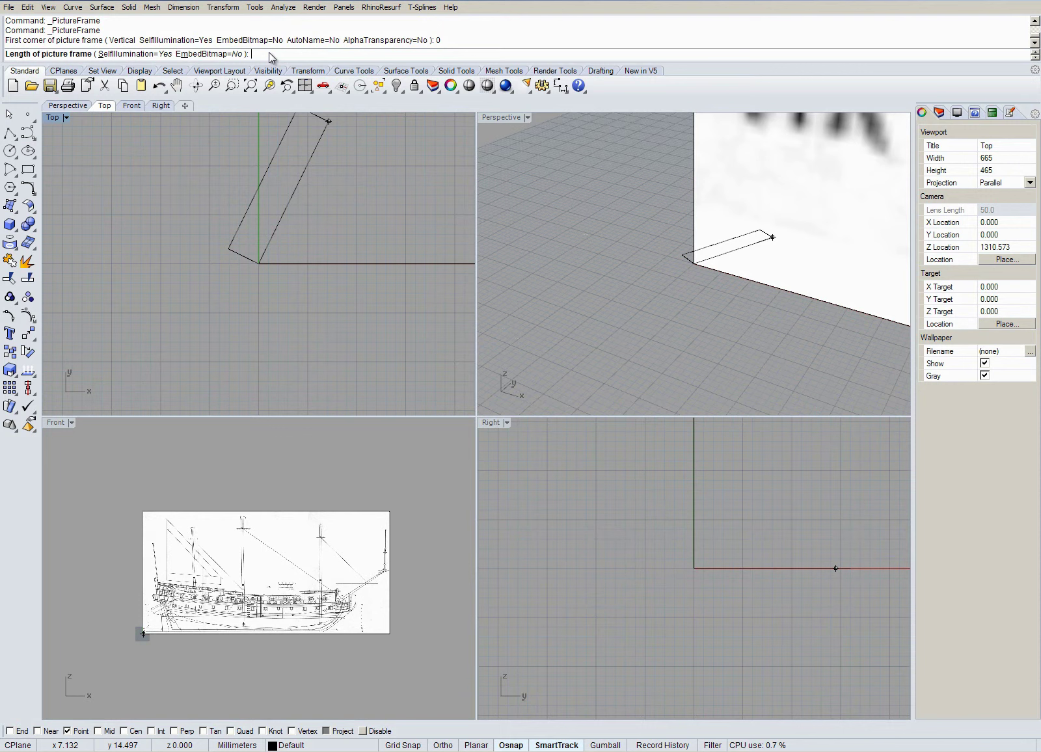
type("2561")
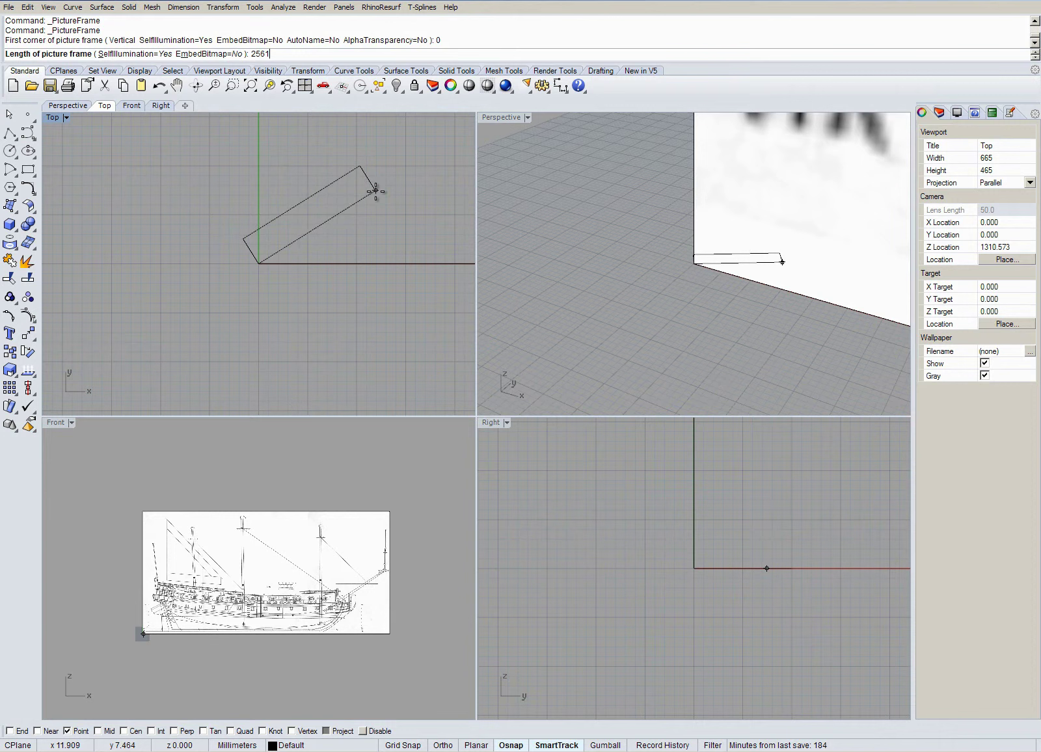
key("Return")
scroll(397, 234, "up", 5)
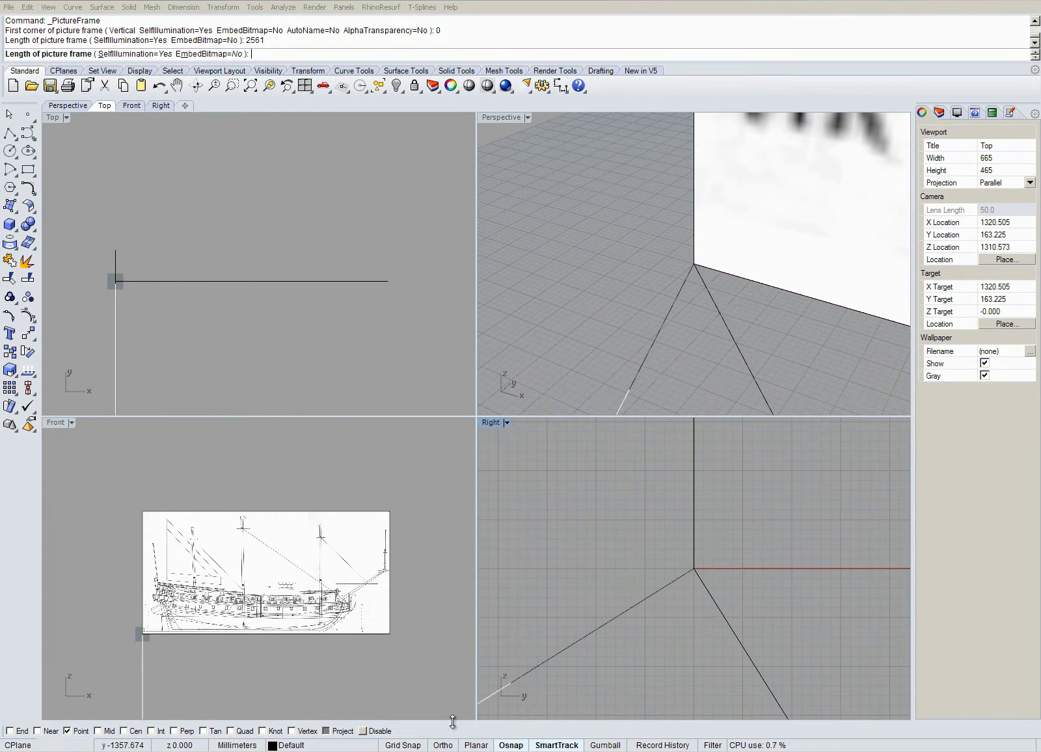
left_click(444, 746)
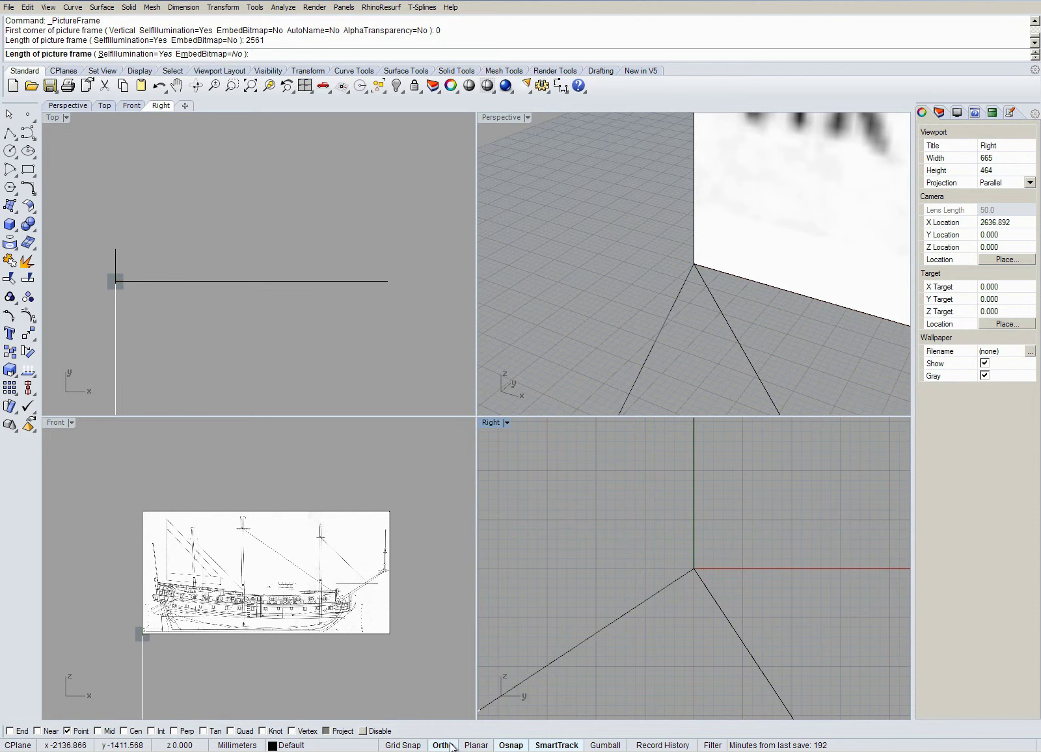
left_click(442, 249)
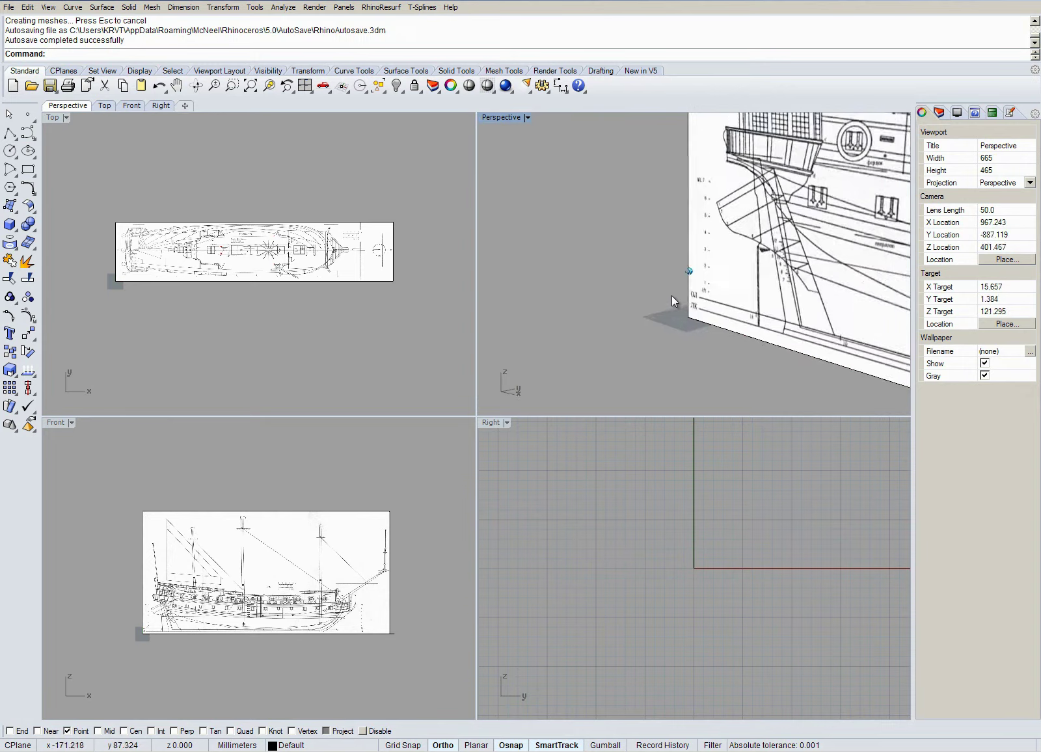
Start a third picture frame using the Korpuss bitmap
scroll(672, 298, "down", 8)
right_click_drag(708, 297, 743, 294)
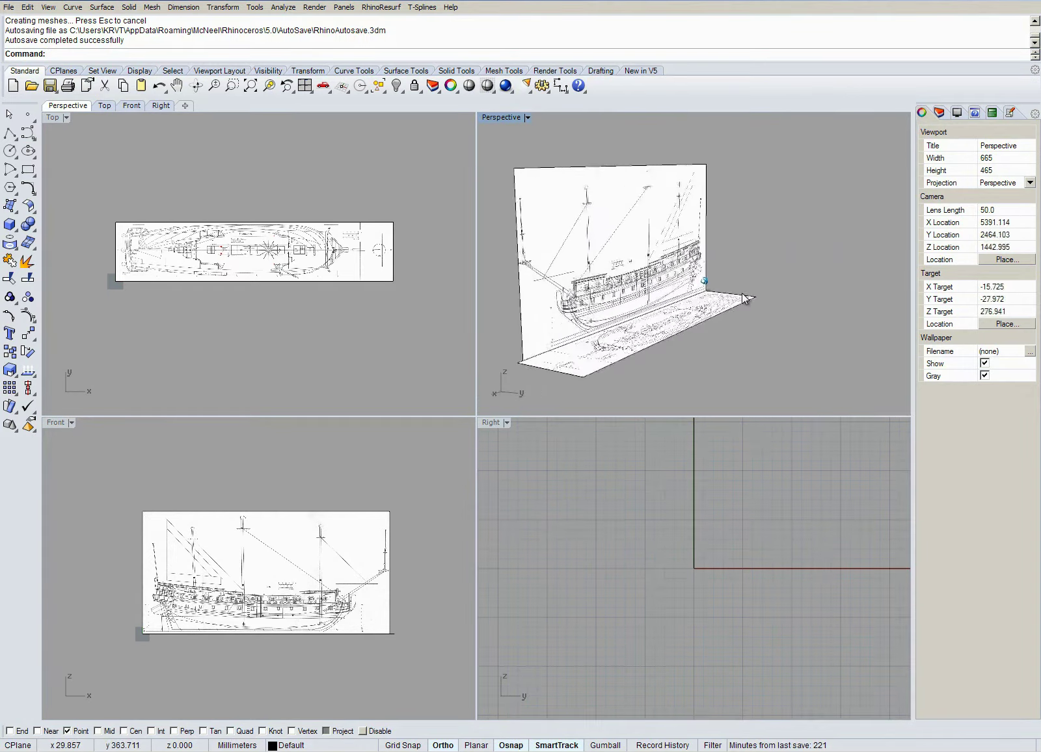
scroll(745, 298, "up", 5)
scroll(745, 298, "up", 5)
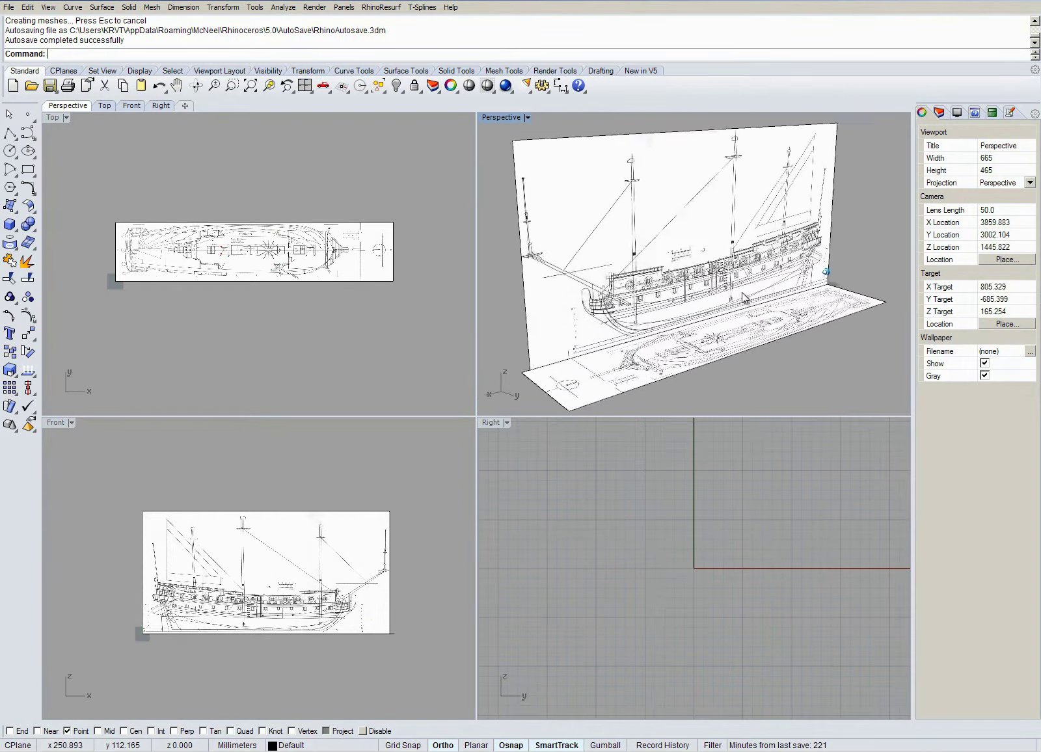
left_click(11, 211)
left_click(11, 212)
left_click(12, 210)
left_click(118, 230)
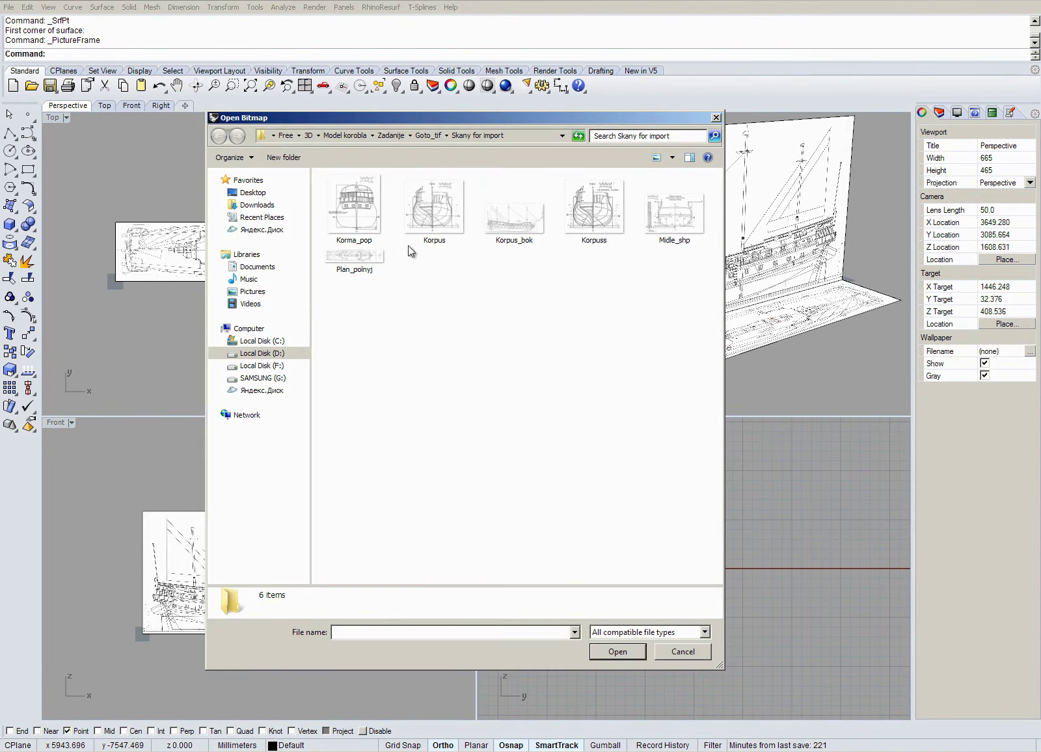
left_click(595, 212)
left_click(618, 652)
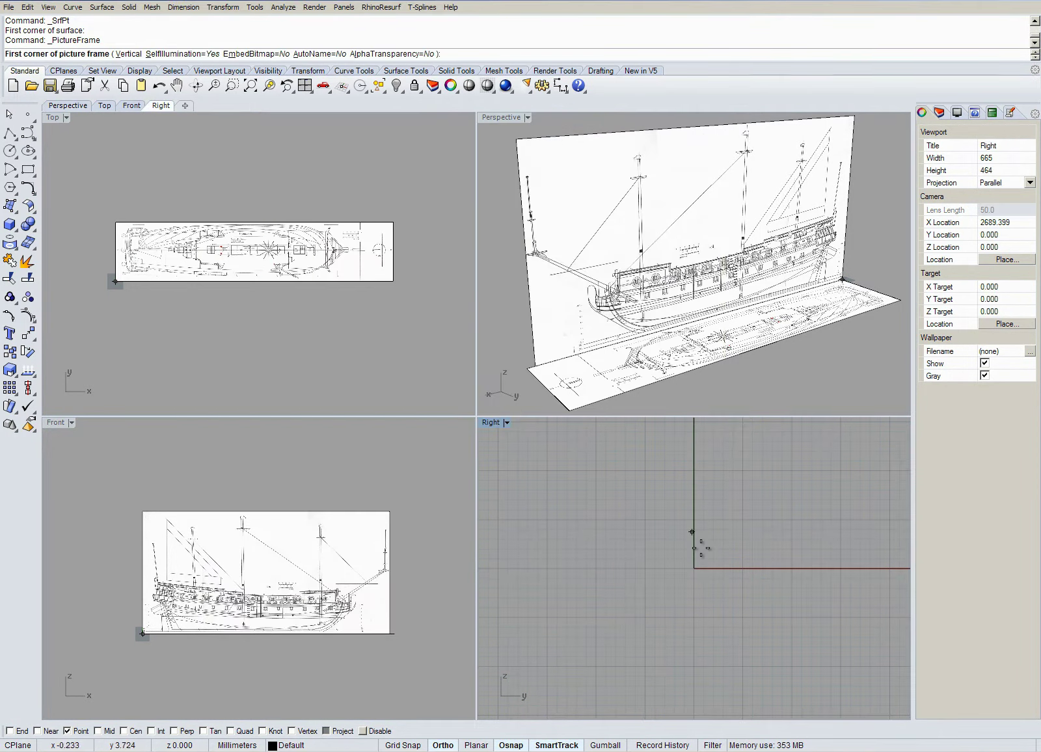
Place the Korpuss frame in the Right viewport from the origin with length 708 along the Y axis
type("0")
key("Return")
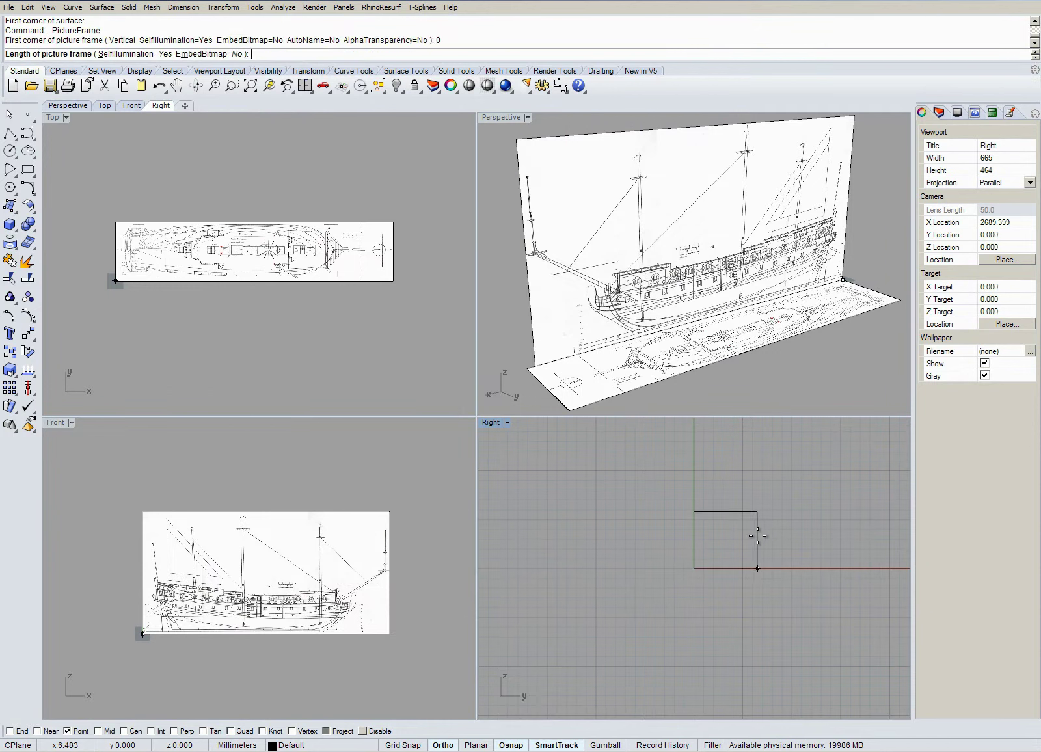
type("708")
key("Return")
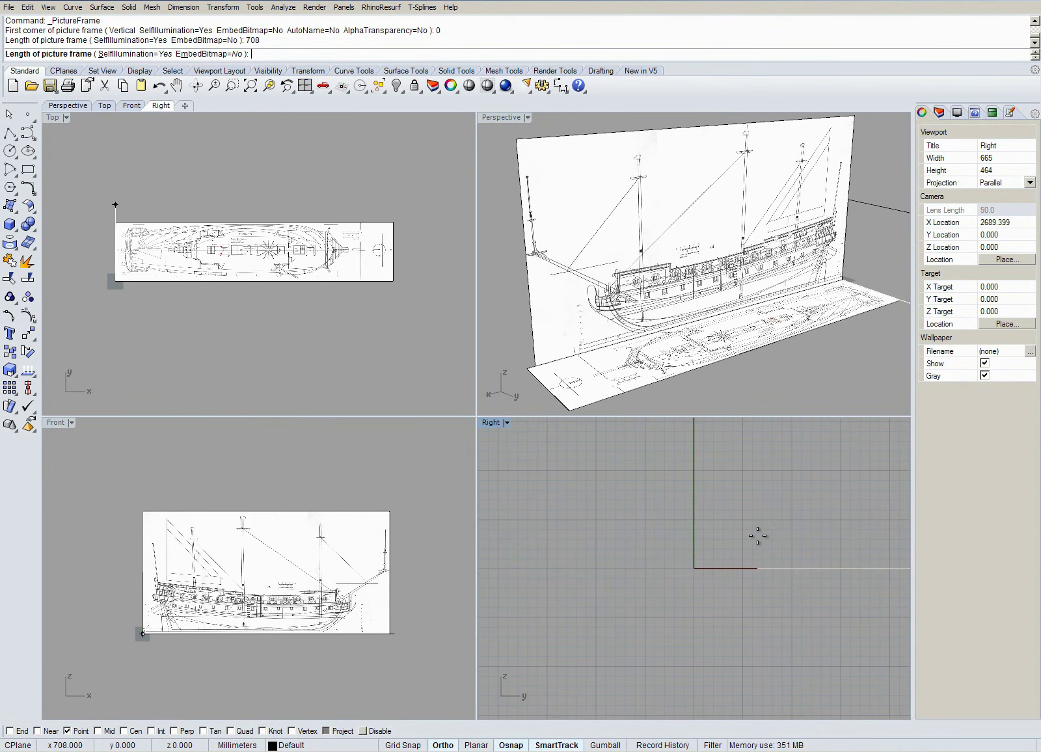
scroll(758, 536, "down", 20)
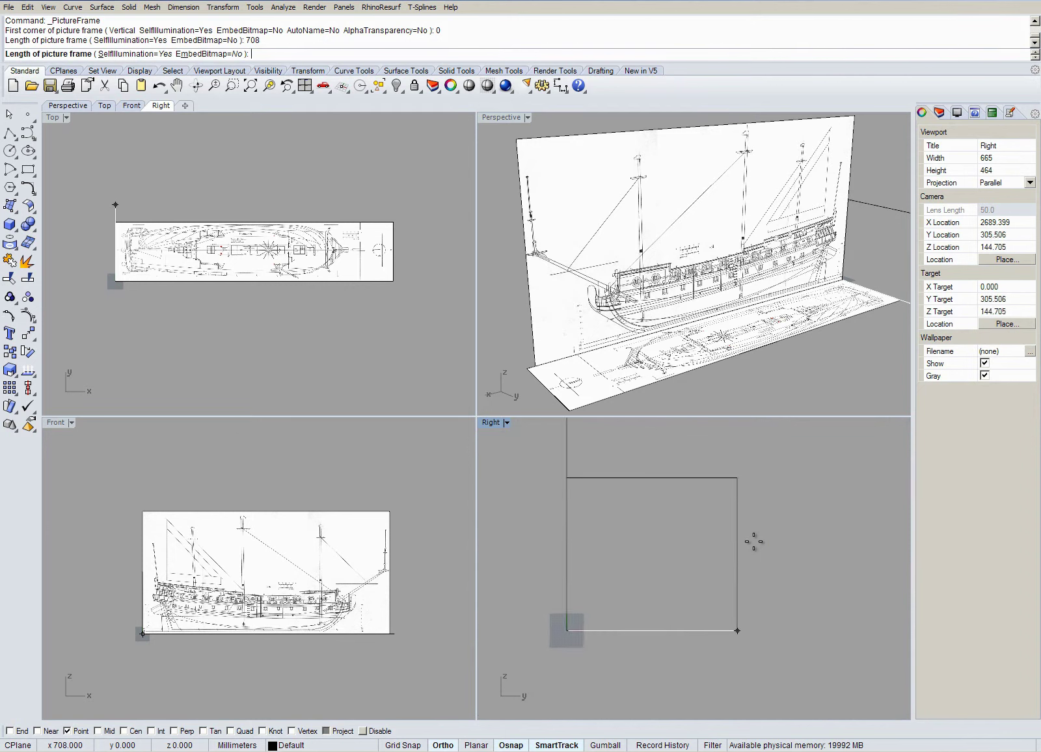
key("Return")
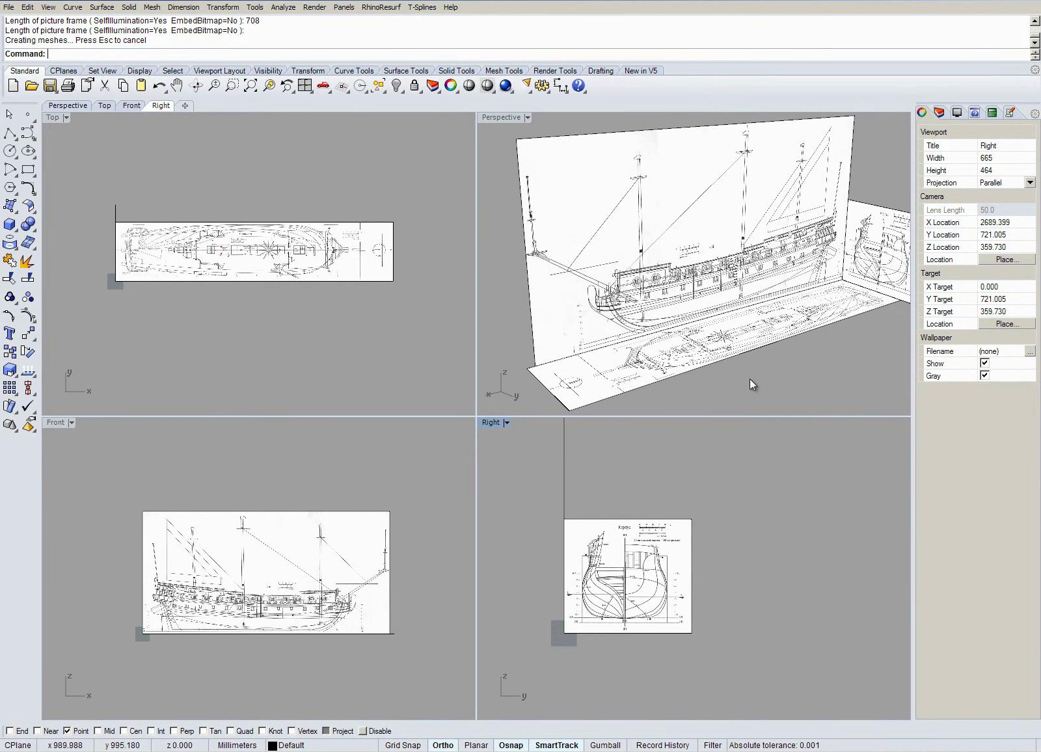
Examine the placed ship drawings in the maximized Perspective, Front and Top views
right_click_drag(750, 379, 756, 370)
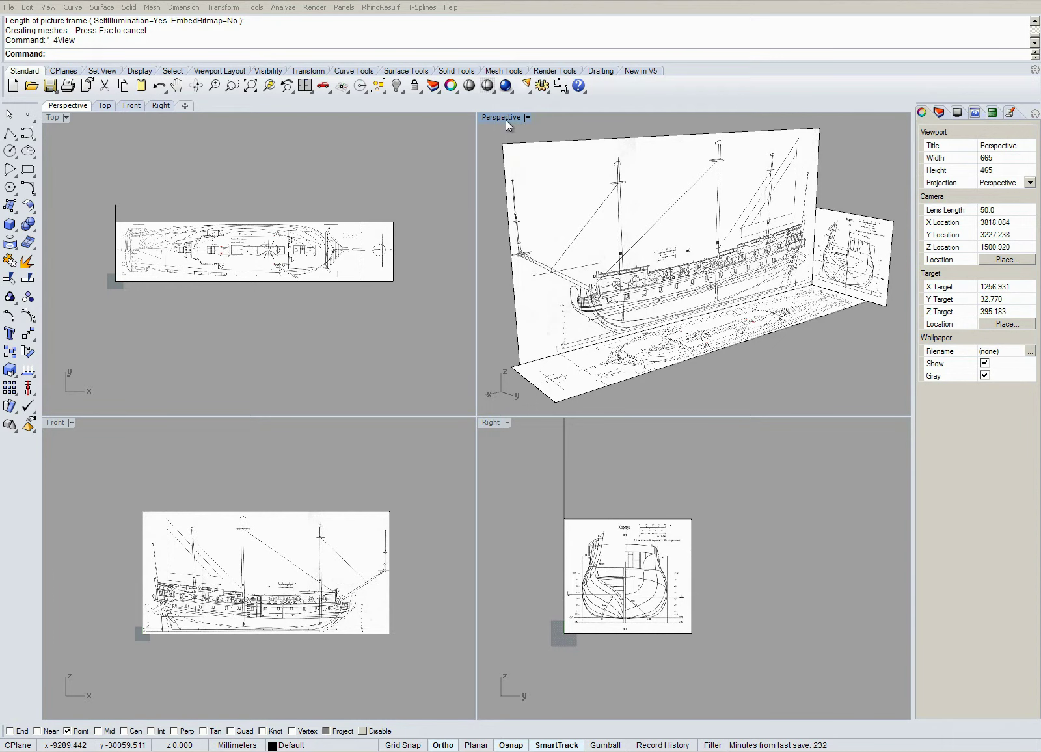
double_click(505, 119)
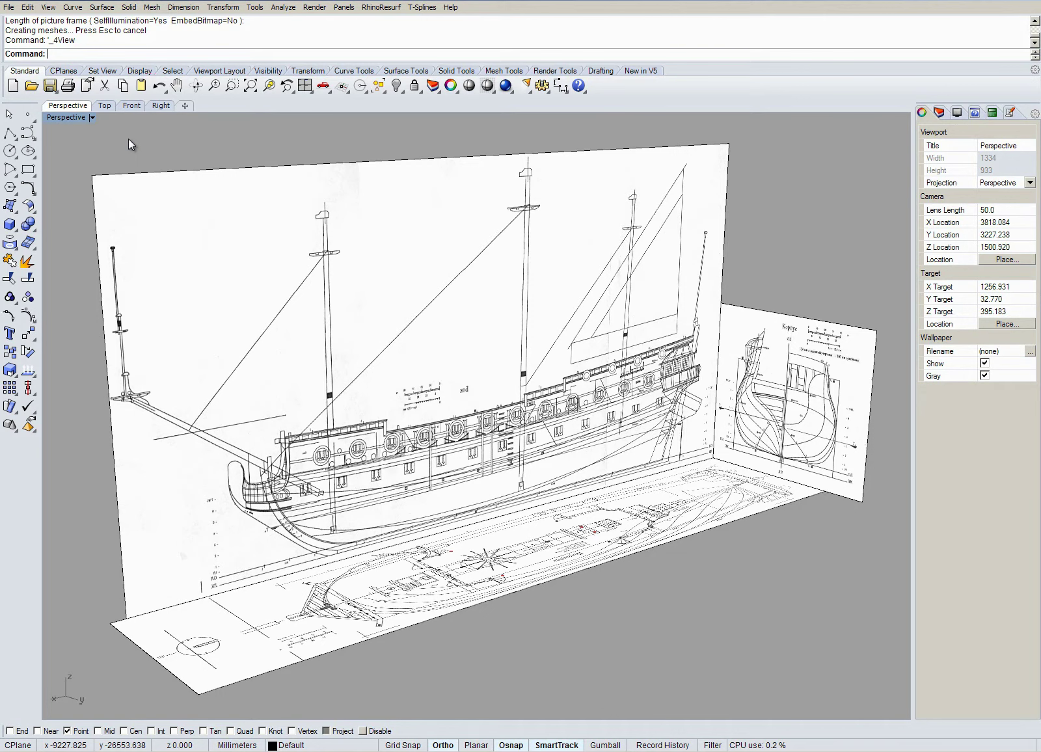
left_click(105, 107)
key("ctrl+Tab")
key("ctrl+Tab")
key("ctrl+Tab")
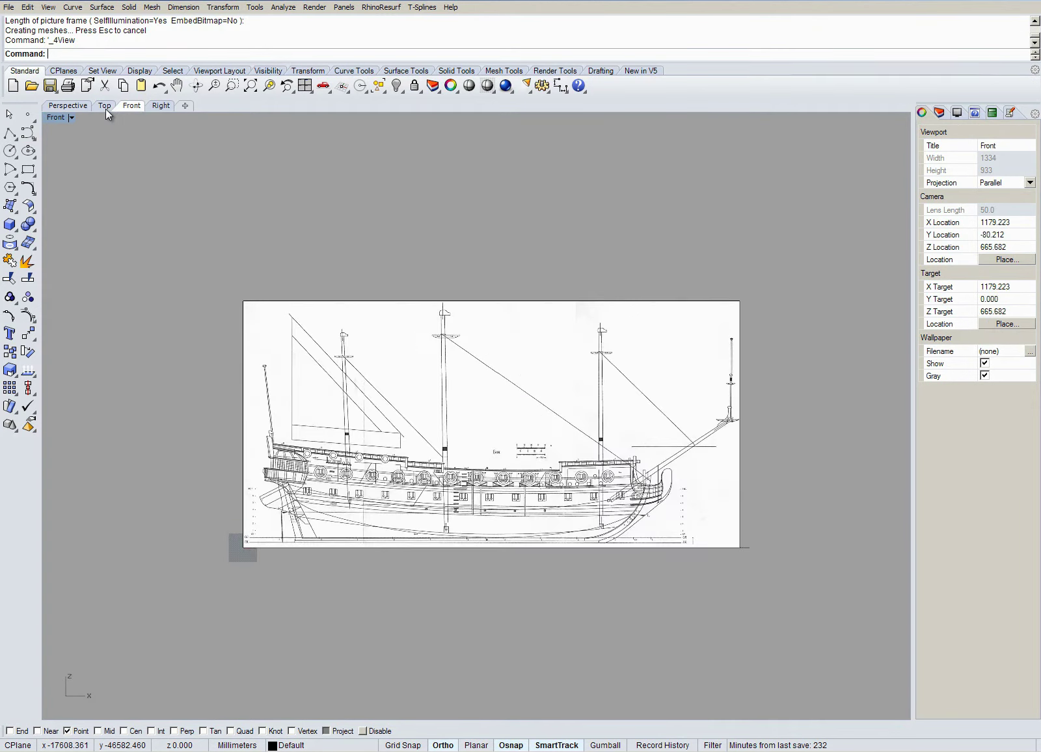
left_click(105, 106)
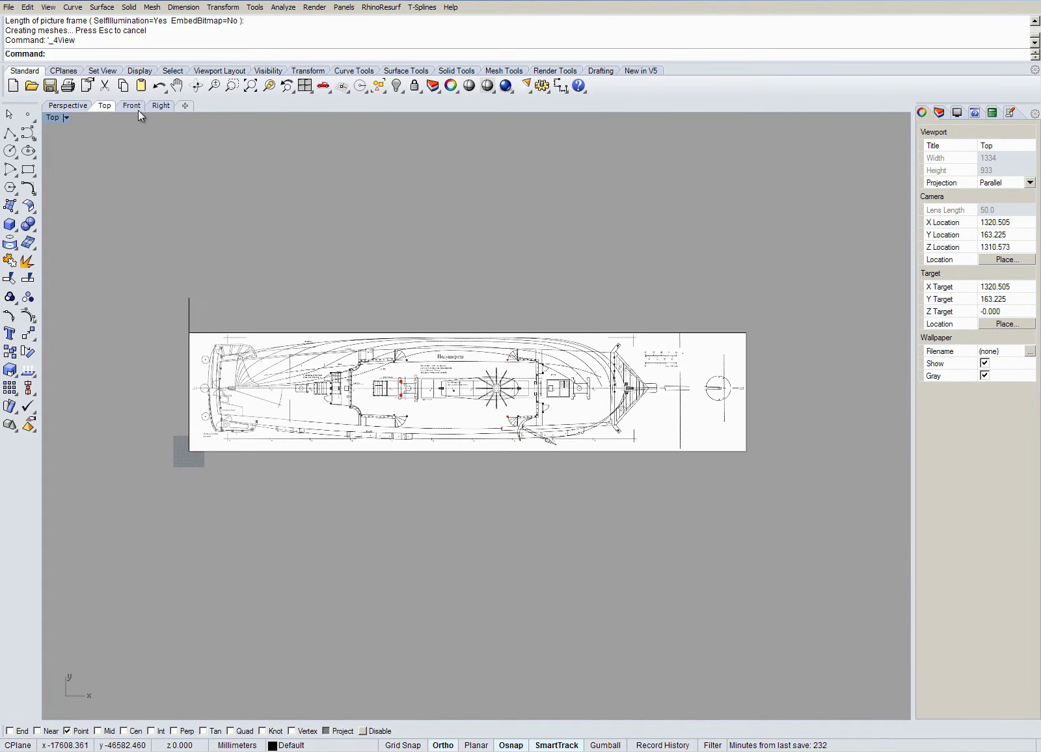
Compare the ship drawings across the maximized Right, Front, Top and Perspective views
left_click(160, 106)
left_click(126, 106)
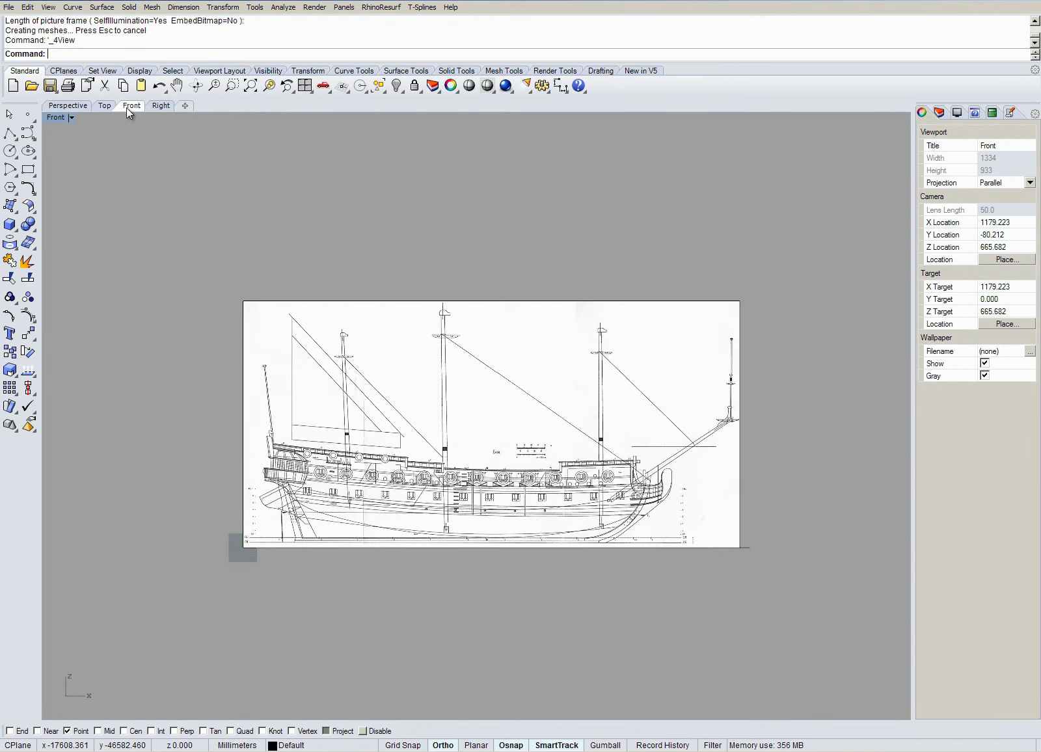
left_click(104, 106)
left_click(68, 106)
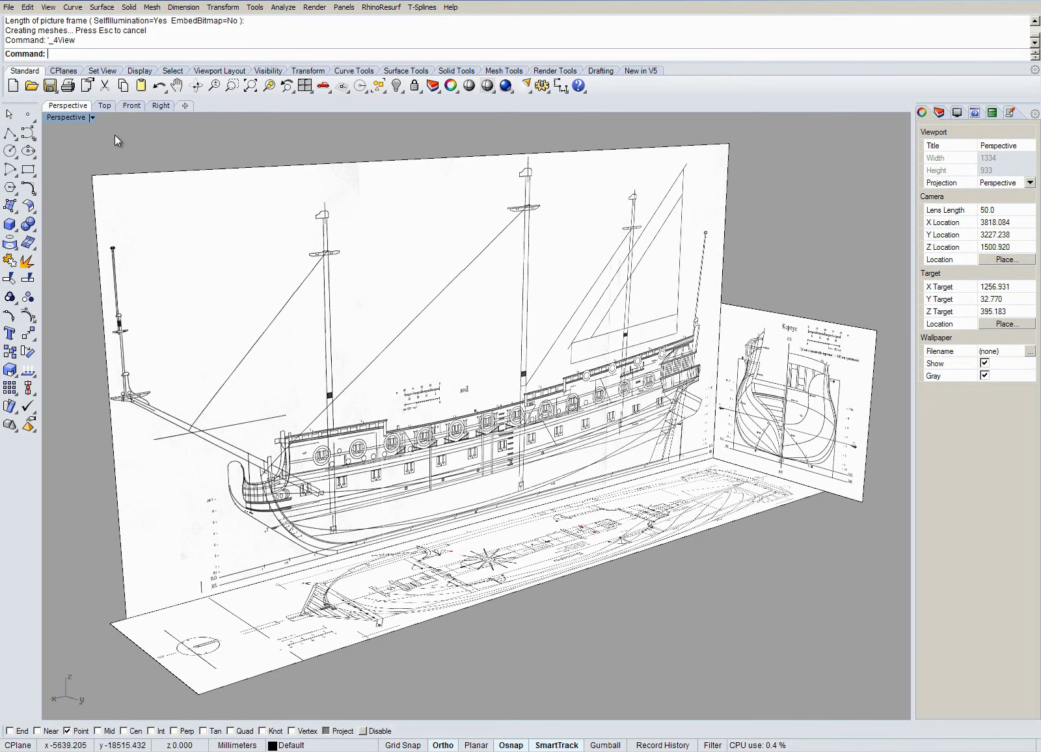
left_click(104, 106)
left_click(132, 108)
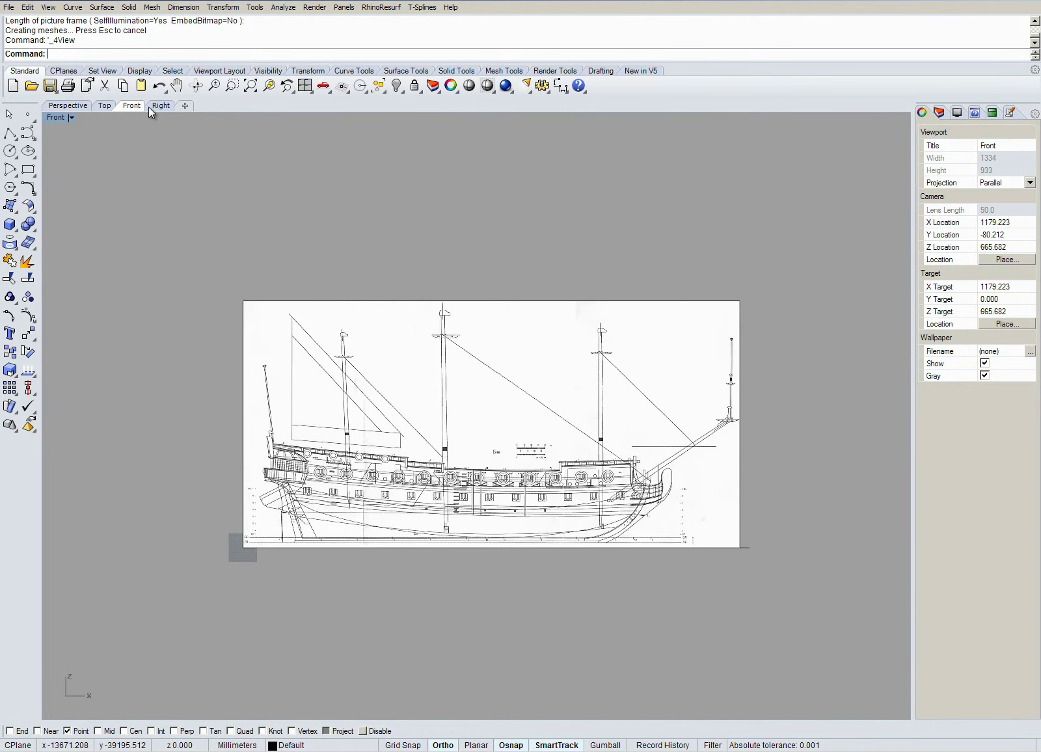
left_click(160, 108)
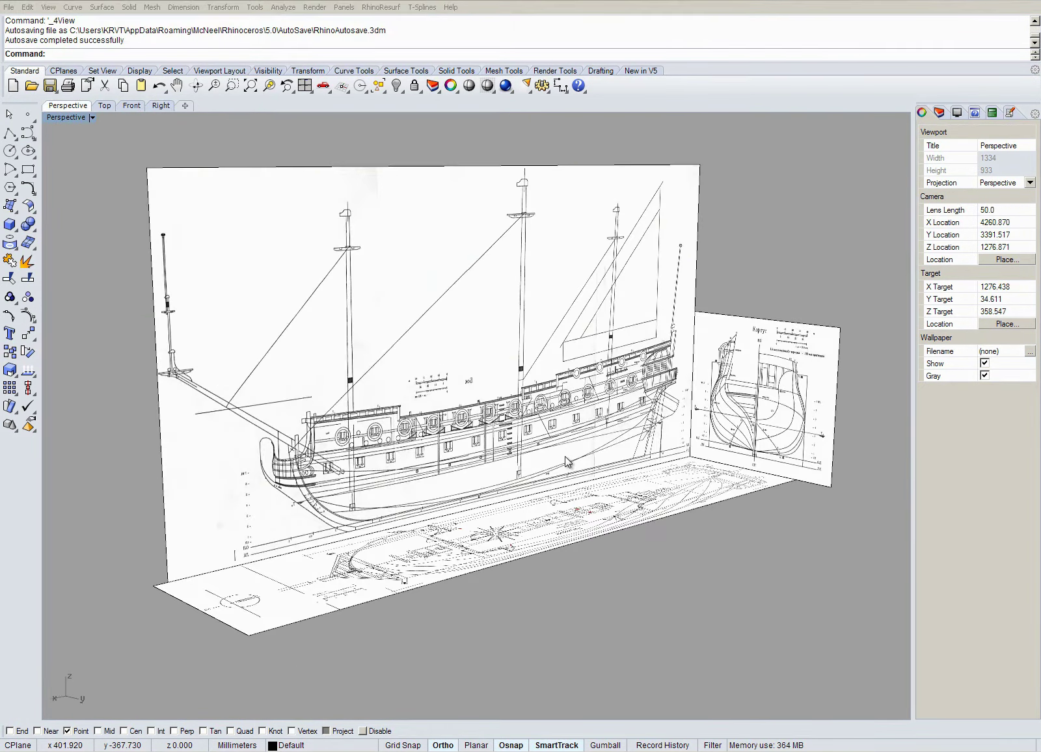
Examine how the side-view picture frame sits against the other frames from both of its sides in Perspective
left_click(565, 462)
right_click_drag(564, 462, 566, 457)
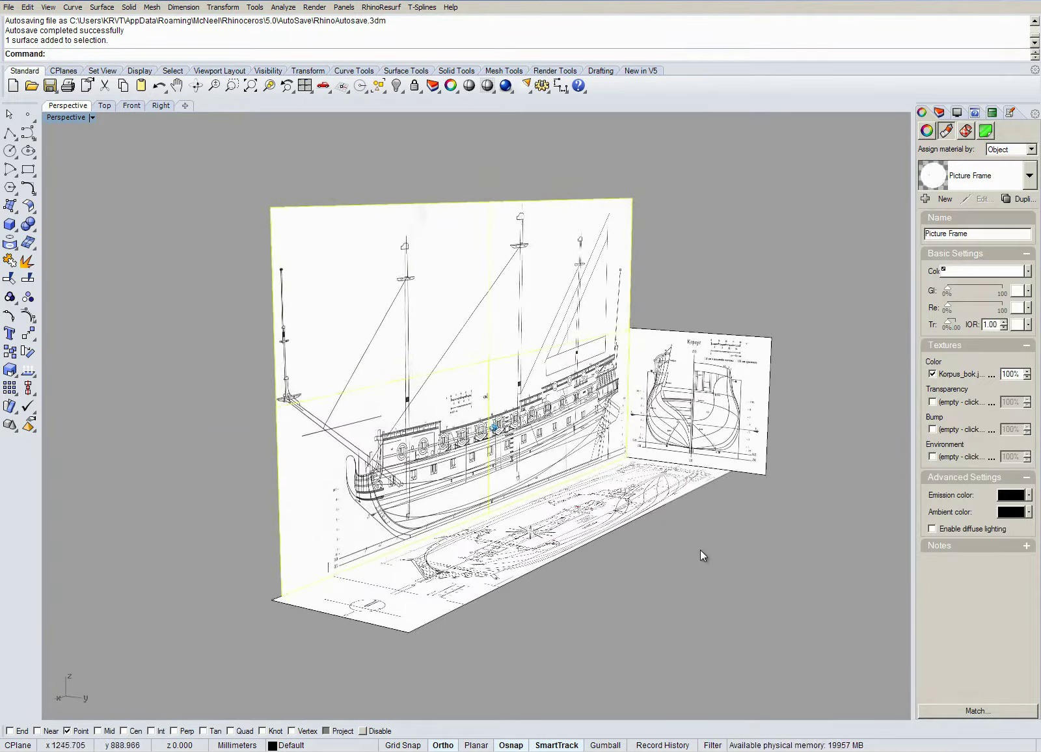
left_click(700, 552)
right_click_drag(700, 550, 700, 550)
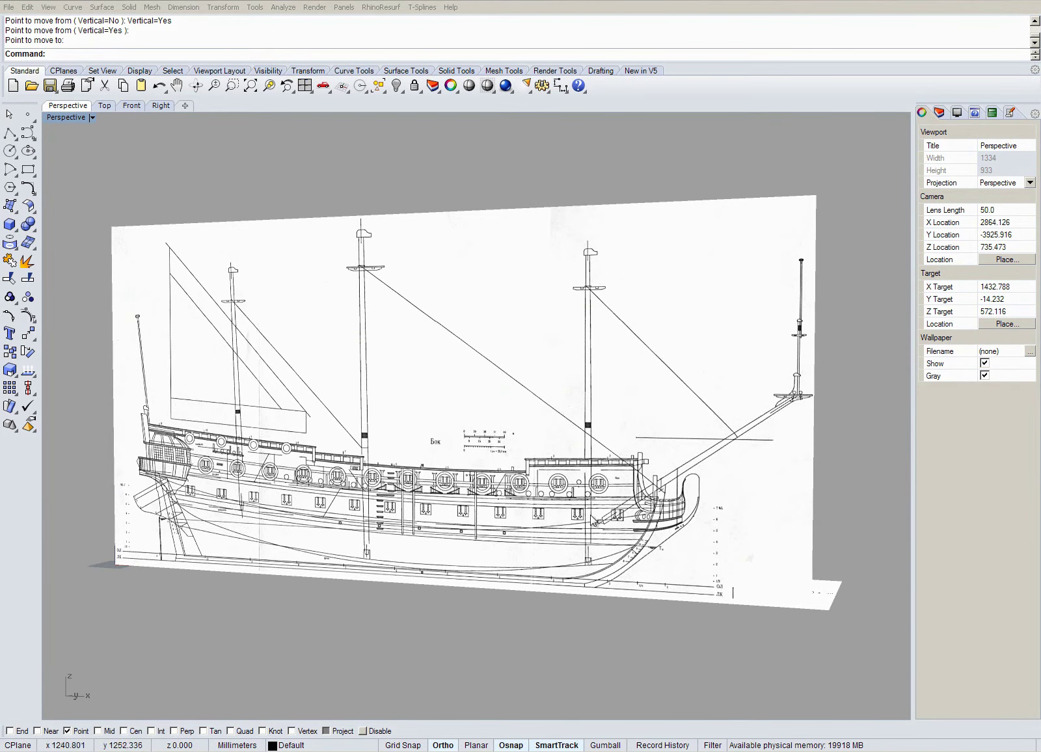
left_click(488, 188)
key("Up")
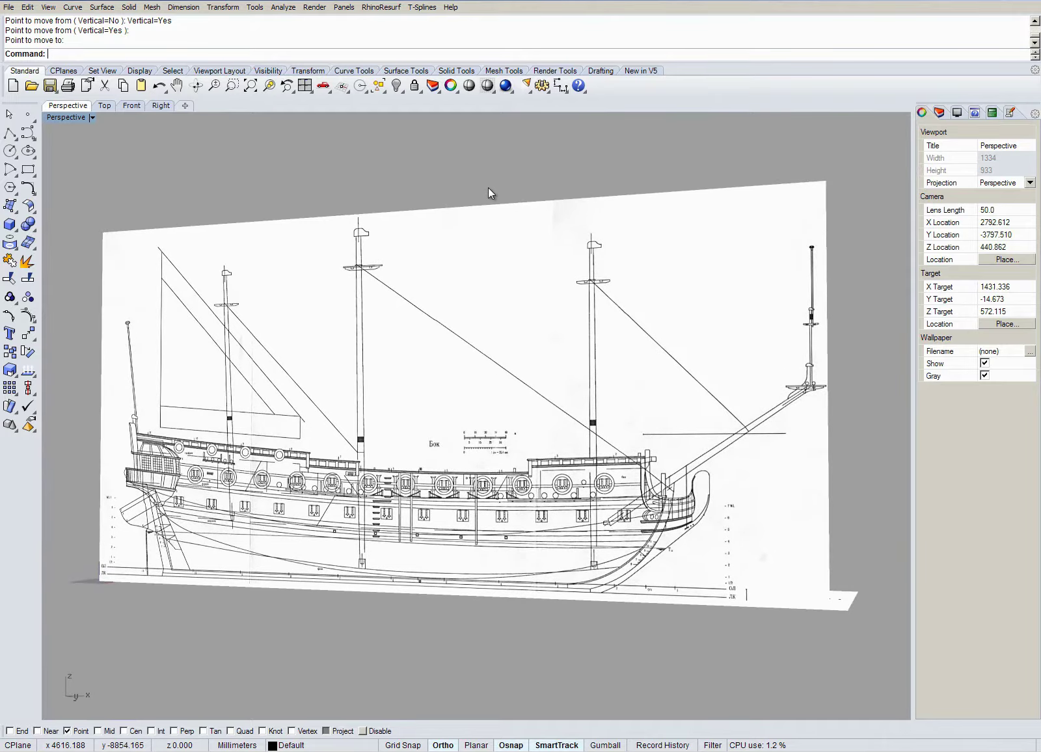
key("Up")
key("Left")
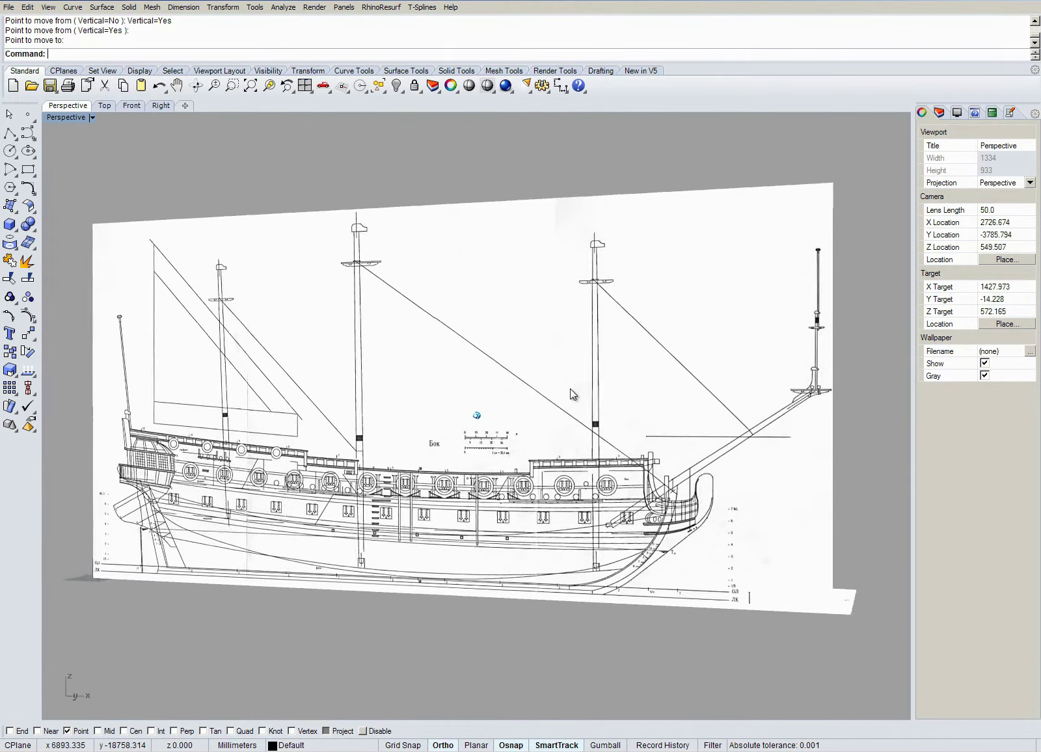
scroll(570, 389, "down", 1)
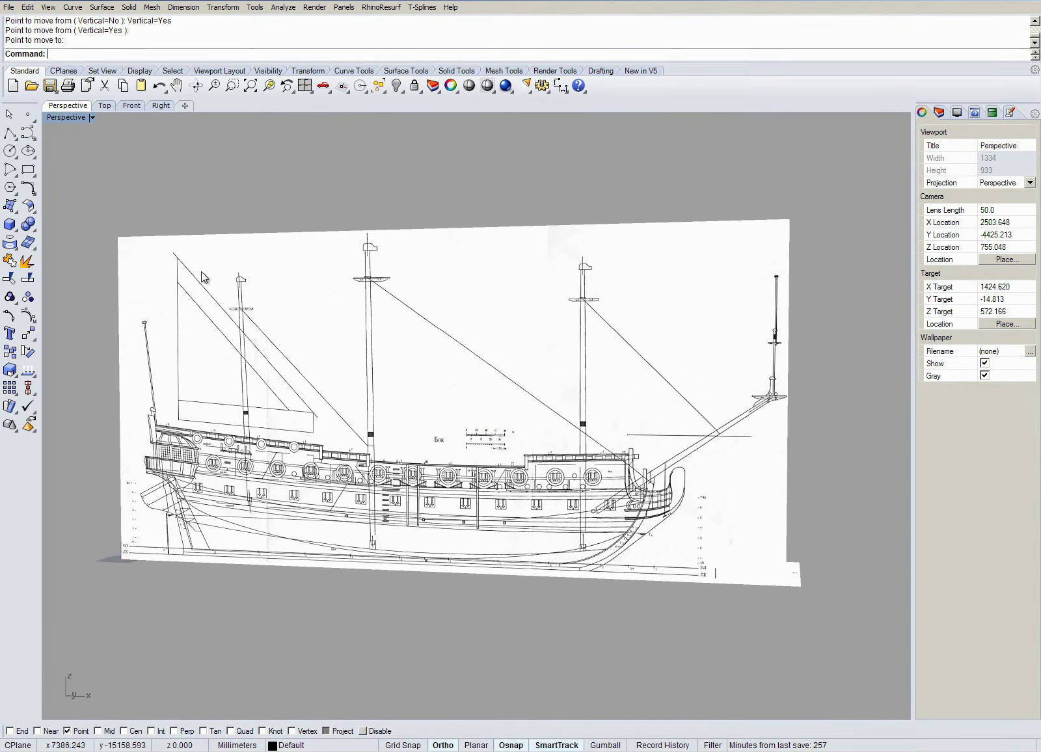
key("Up")
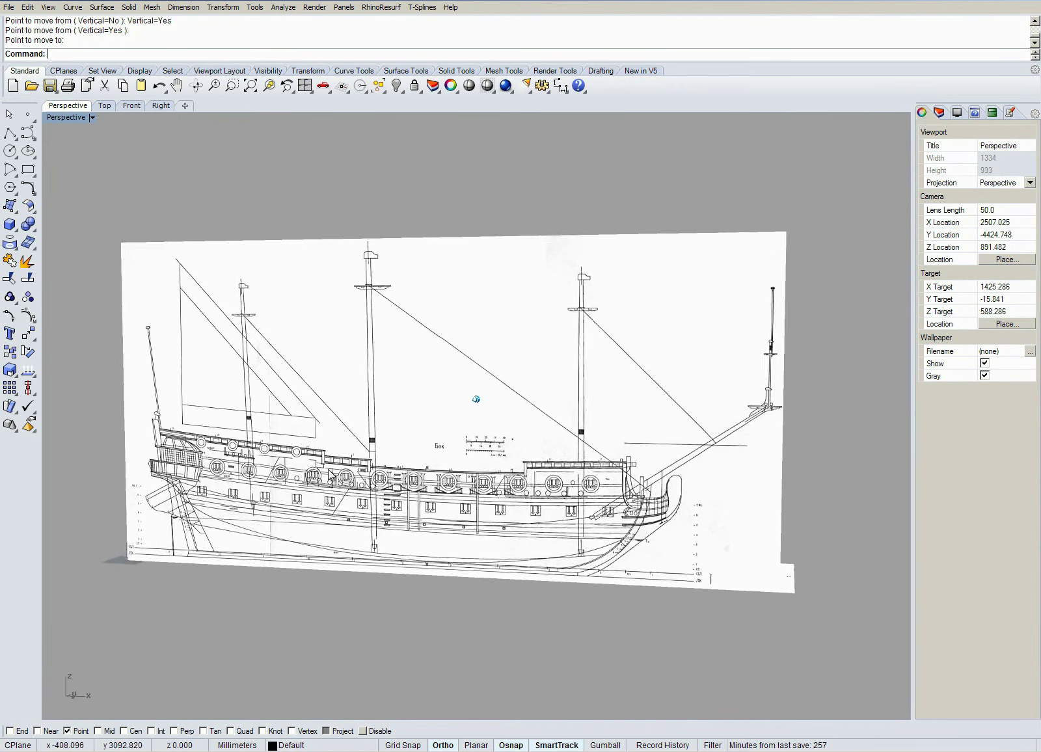
Examine how the side-view frame hides the sphere and the plan drawing when seen from the opposite side
key("Left")
key("Page_Down")
key("Left")
key("Up")
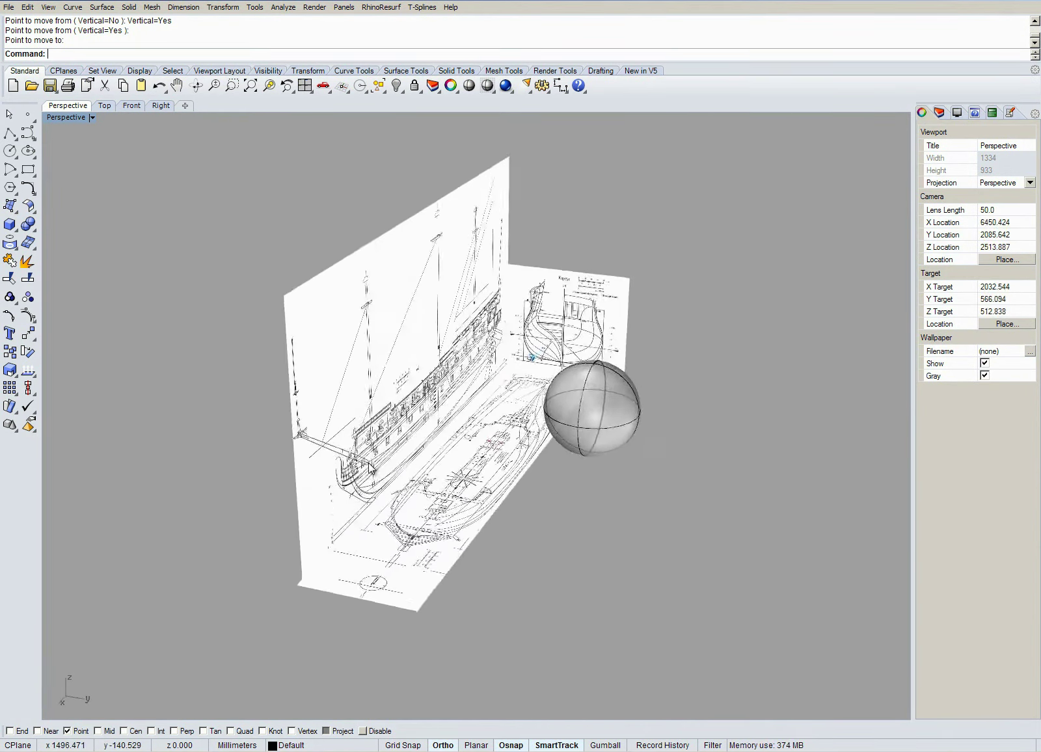
key("Left")
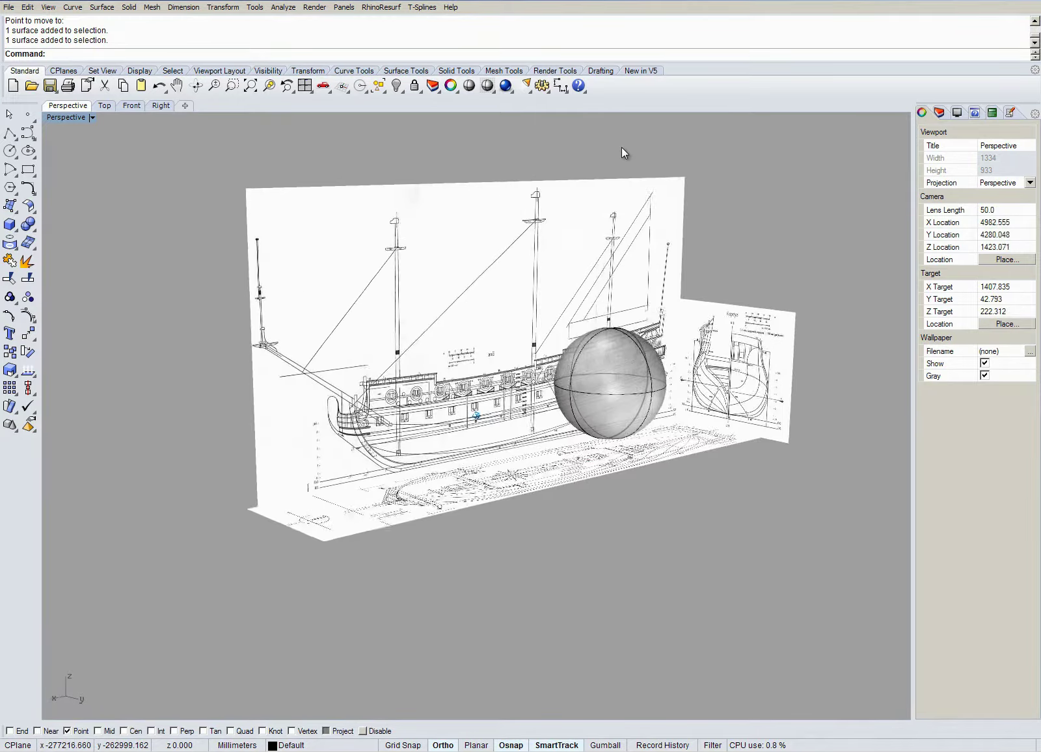
key("Right")
key("Left")
key("Left")
key("Left")
key("Left")
key("Left")
key("Left")
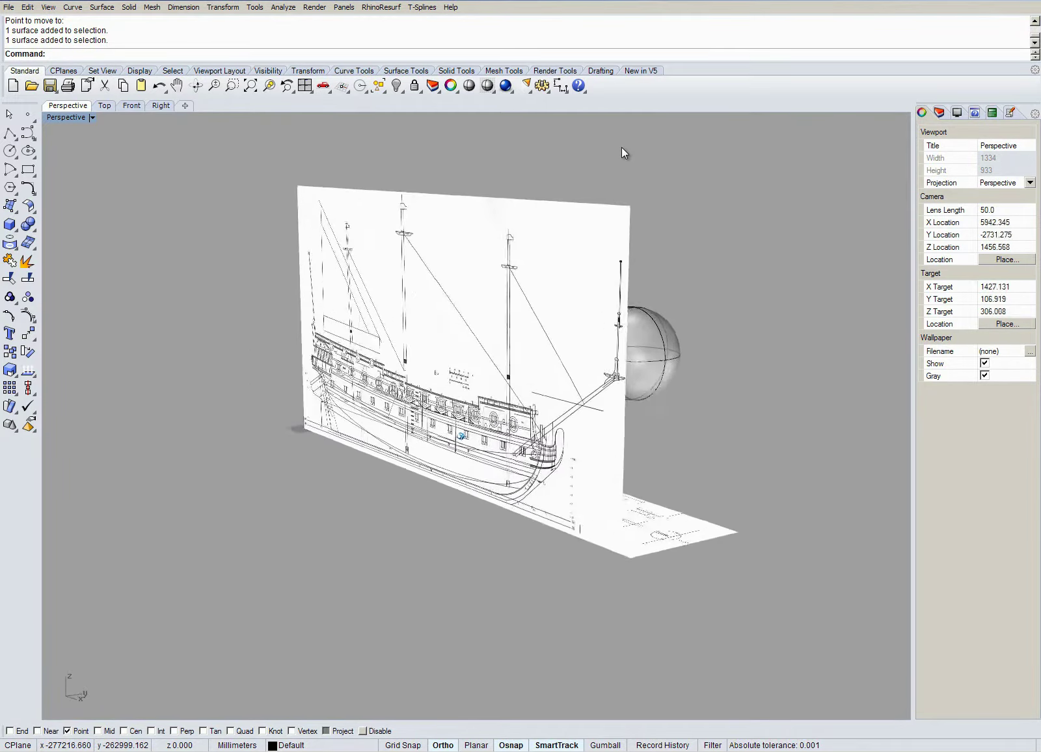
Select the side-view ship picture frame in the Perspective viewport to access its object properties
scroll(622, 153, "up", 8)
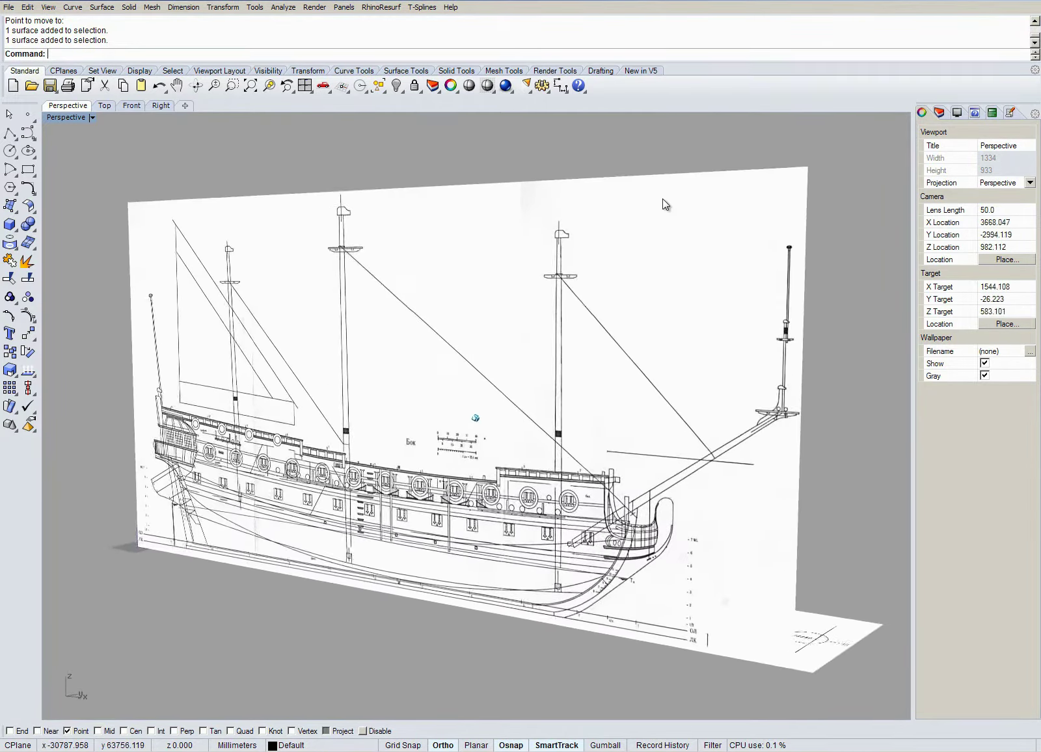
left_click(699, 213)
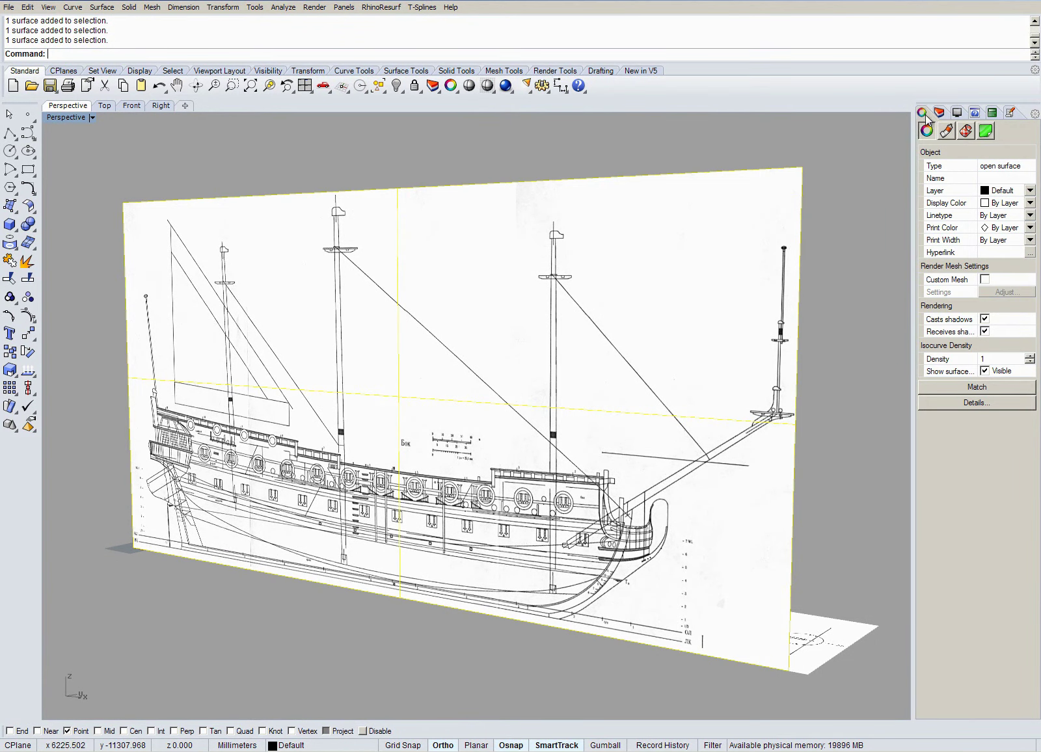